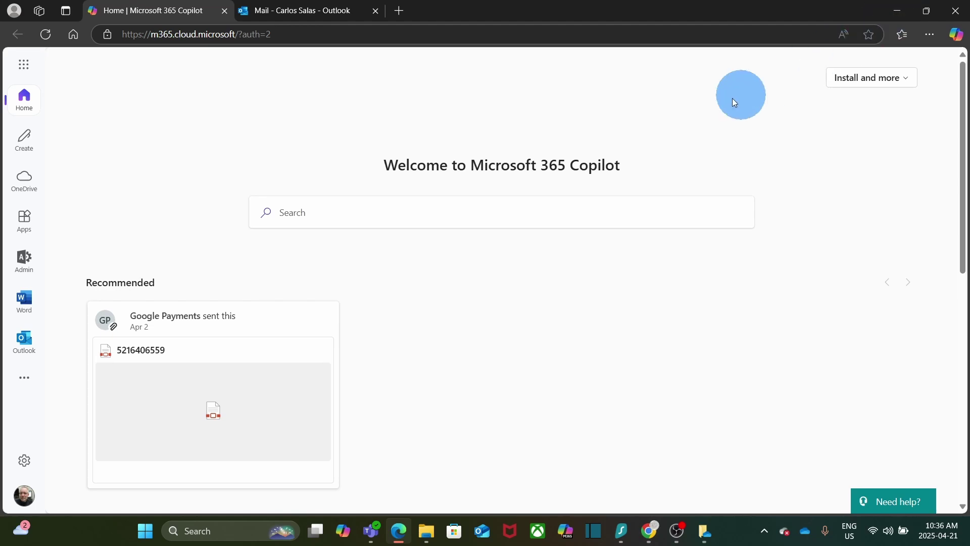
Launch Bookings from the Microsoft 365 app launcher
{"action": "left_click", "coordinate": [23, 71]}
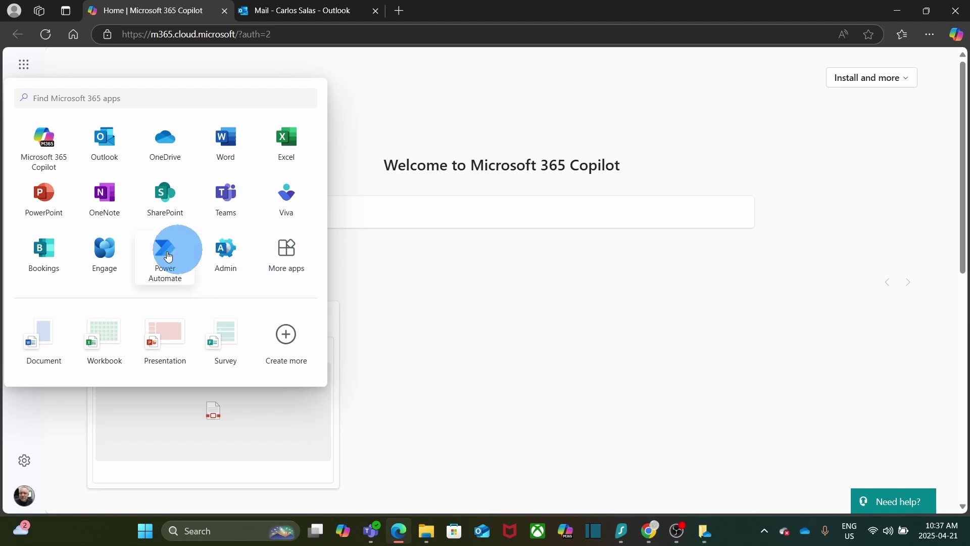
{"action": "left_click", "coordinate": [45, 258]}
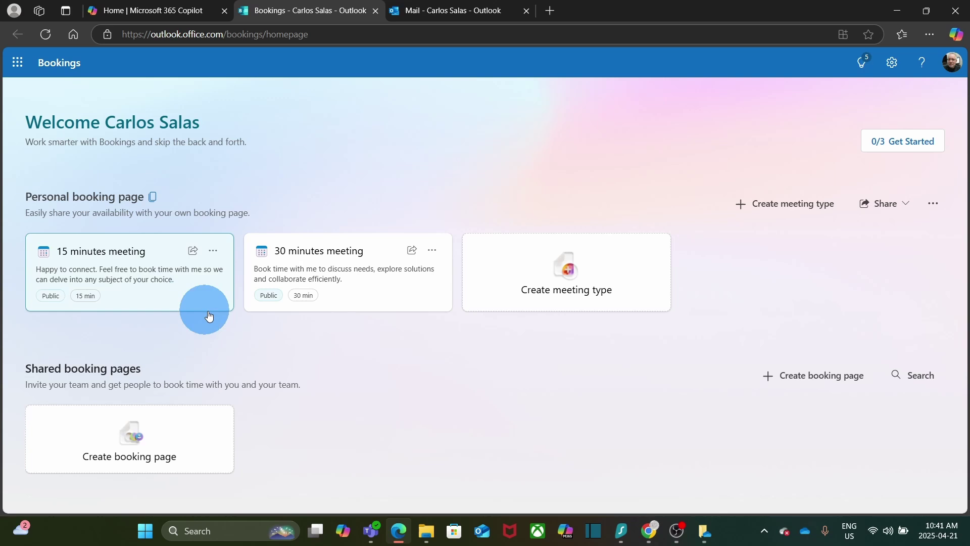
Create a meeting type titled '15 Minutes Consultation Meeting' with a discuss-needs, explore-solutions, collaborate description
{"action": "left_click", "coordinate": [570, 271]}
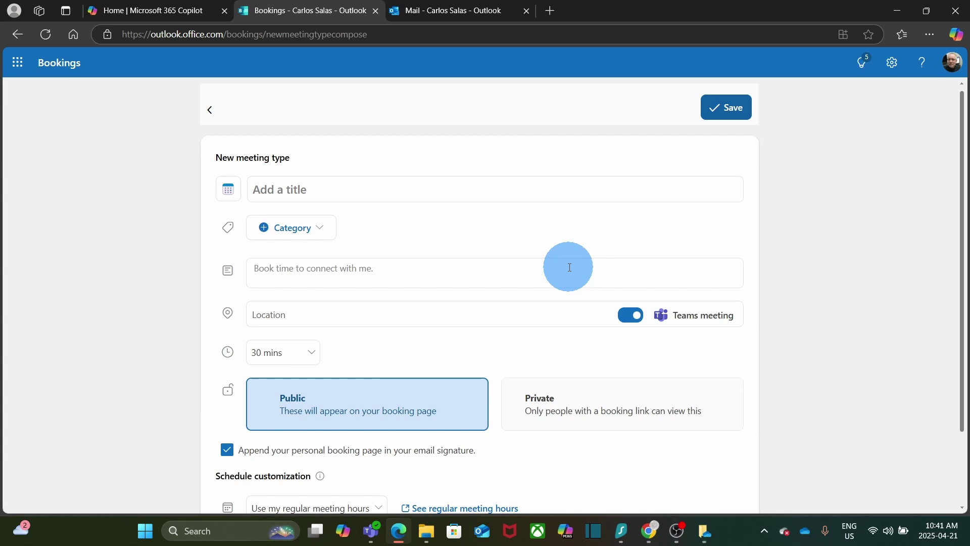
{"action": "left_click", "coordinate": [396, 190]}
{"action": "type", "text": "15 Minutes"}
{"action": "type", "text": "Consultation Meeting"}
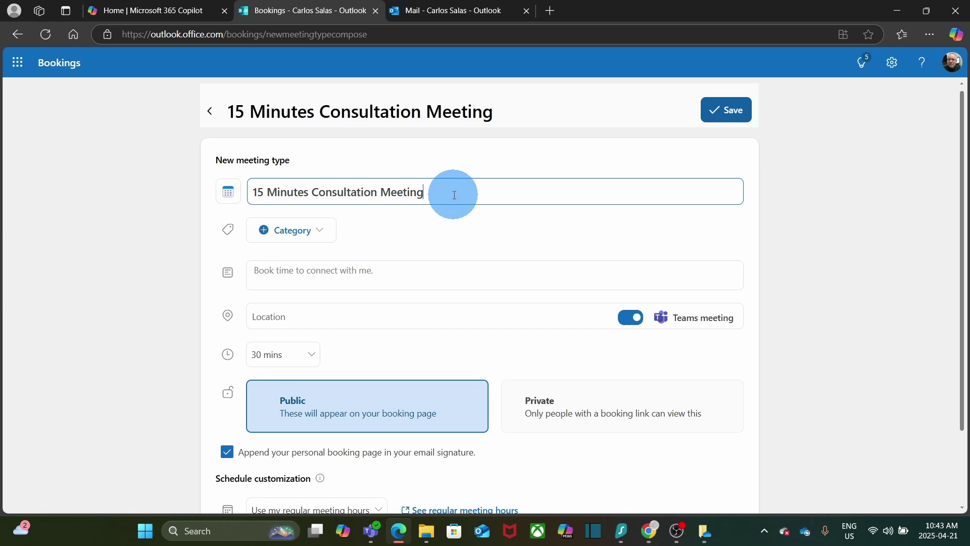
{"action": "left_click", "coordinate": [318, 233]}
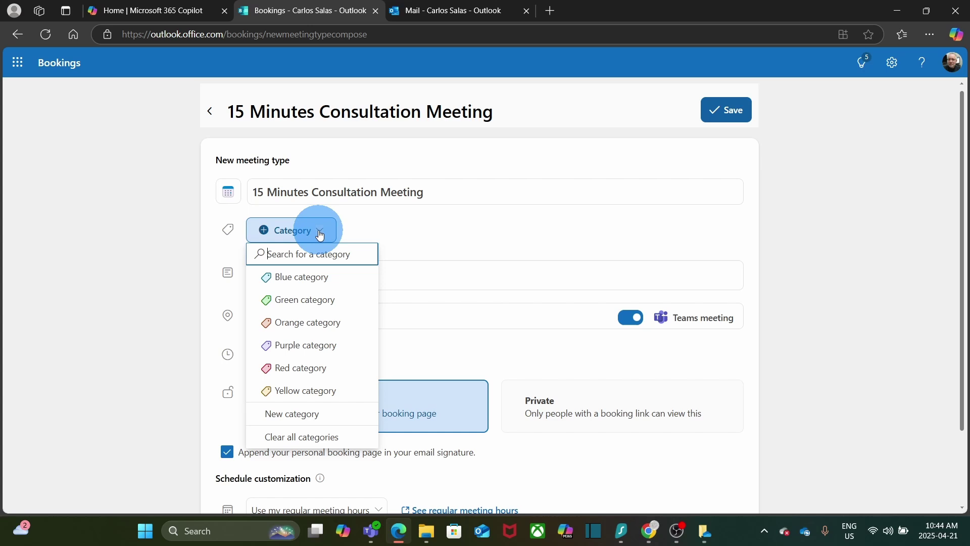
{"action": "left_click", "coordinate": [360, 226]}
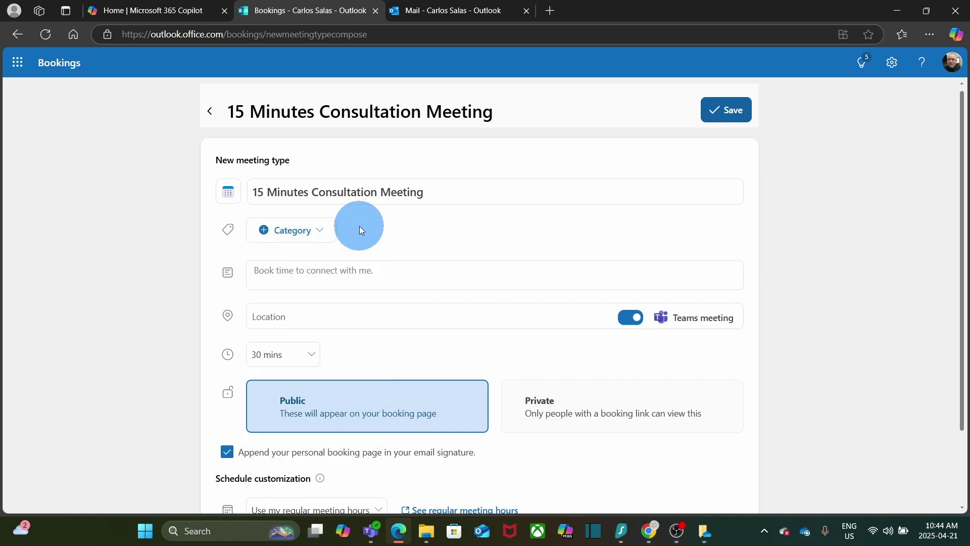
{"action": "left_click", "coordinate": [317, 273]}
{"action": "type", "text": "Book time with me to discuss needs, explore solutions and collaborate efficiently."}
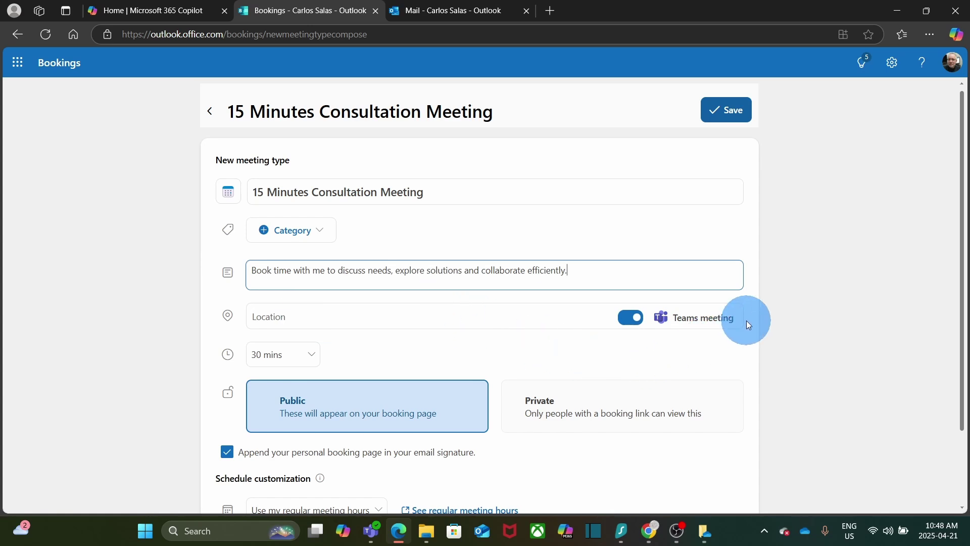
Set the duration to 15 mins, keep it Public, and keep 'Append to email signature' on
{"action": "left_click", "coordinate": [311, 359]}
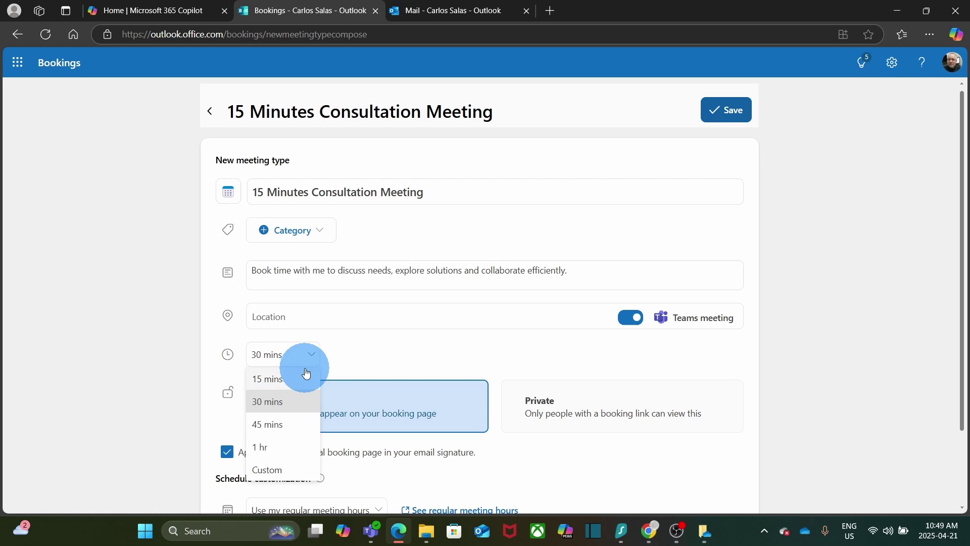
{"action": "left_click", "coordinate": [299, 384]}
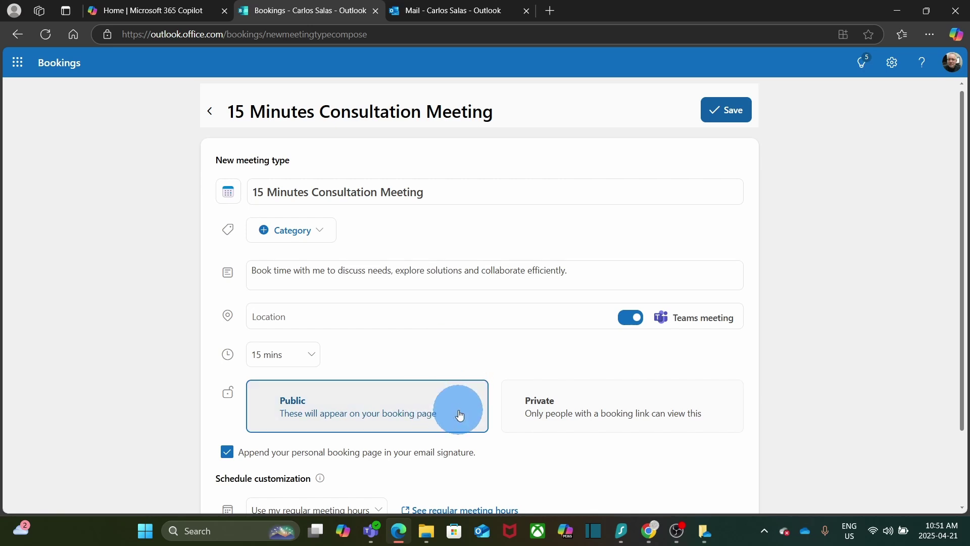
{"action": "left_click", "coordinate": [587, 412]}
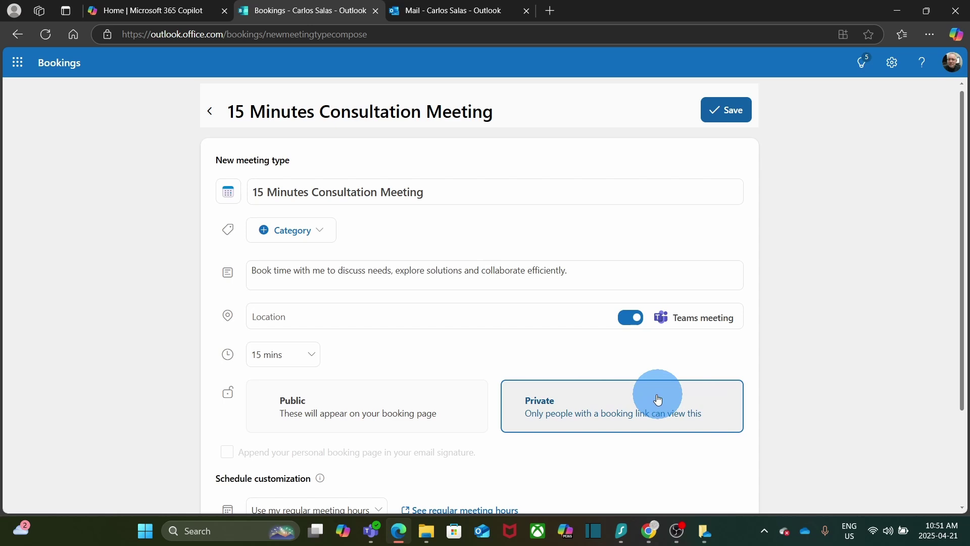
{"action": "left_click", "coordinate": [387, 410]}
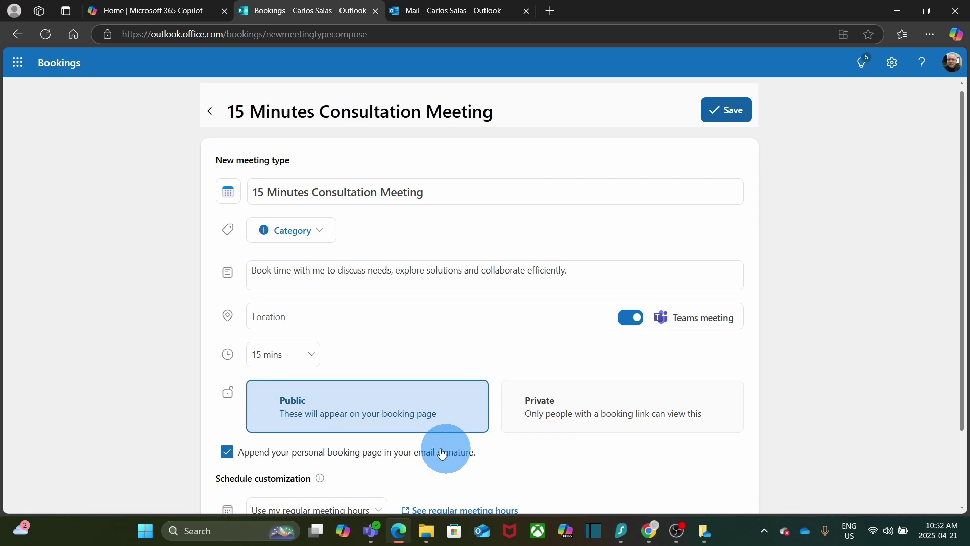
{"action": "left_click", "coordinate": [227, 451]}
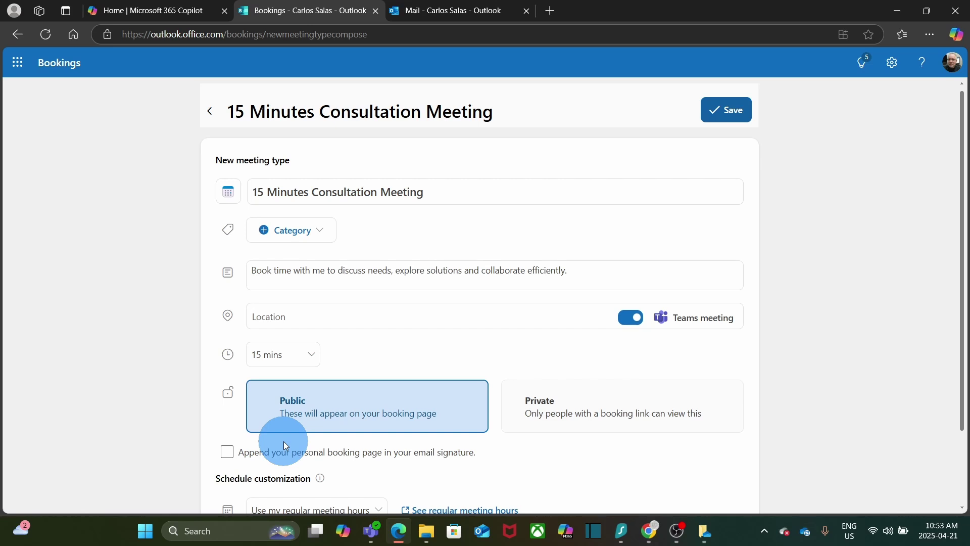
{"action": "left_click", "coordinate": [226, 456]}
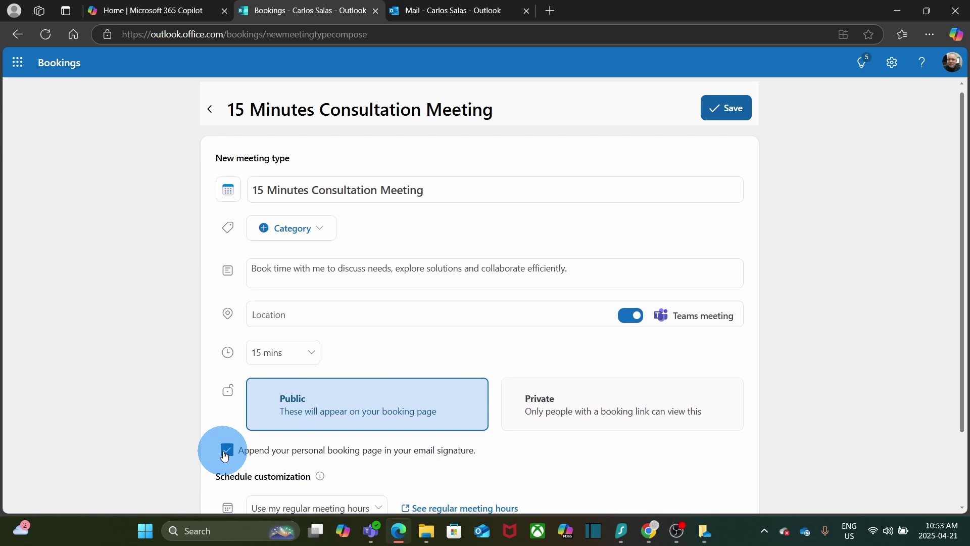
{"action": "scroll", "coordinate": [224, 457], "scroll_direction": "down", "scroll_amount": 2}
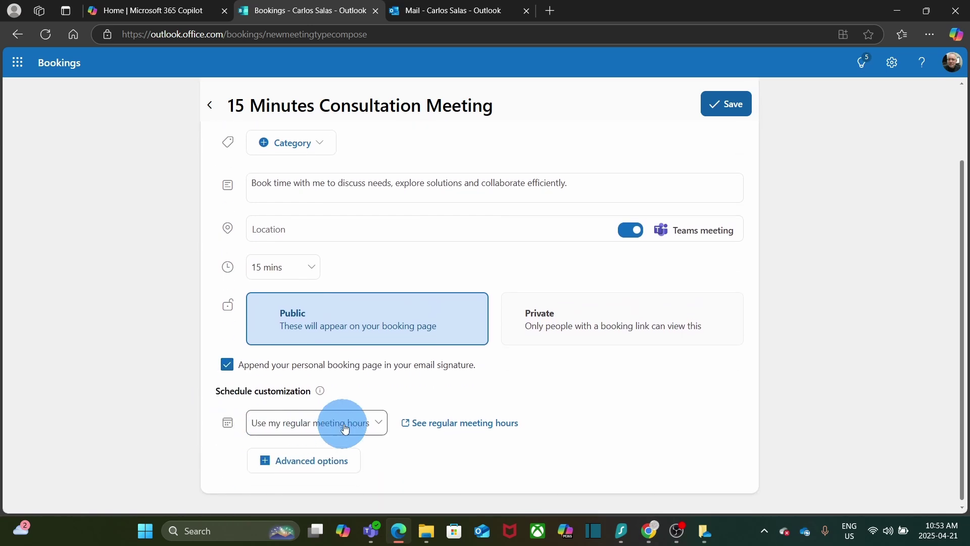
Switch to custom availability hours and make Monday and Friday not bookable
{"action": "left_click", "coordinate": [378, 425]}
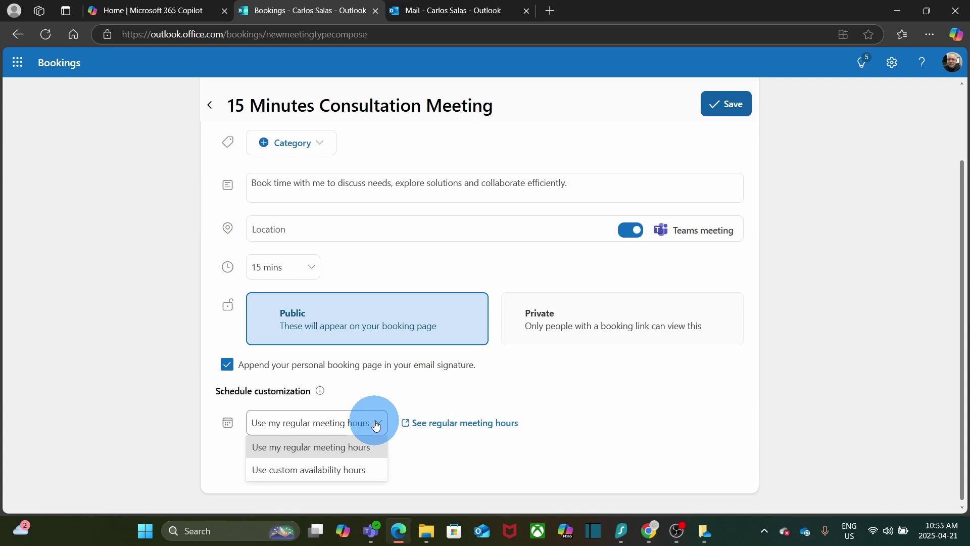
{"action": "left_click", "coordinate": [358, 475]}
{"action": "scroll", "coordinate": [362, 461], "scroll_direction": "down", "scroll_amount": 4}
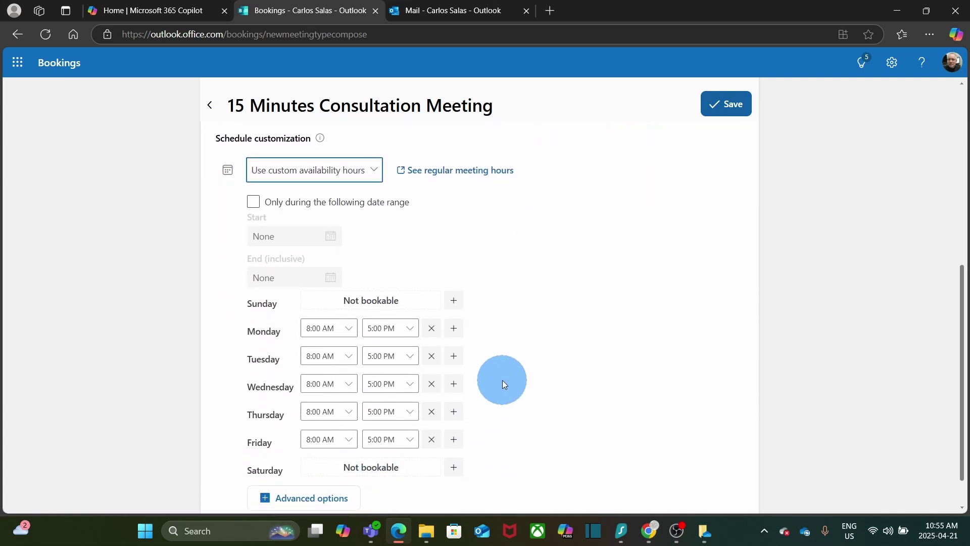
{"action": "scroll", "coordinate": [505, 380], "scroll_direction": "down", "scroll_amount": 1}
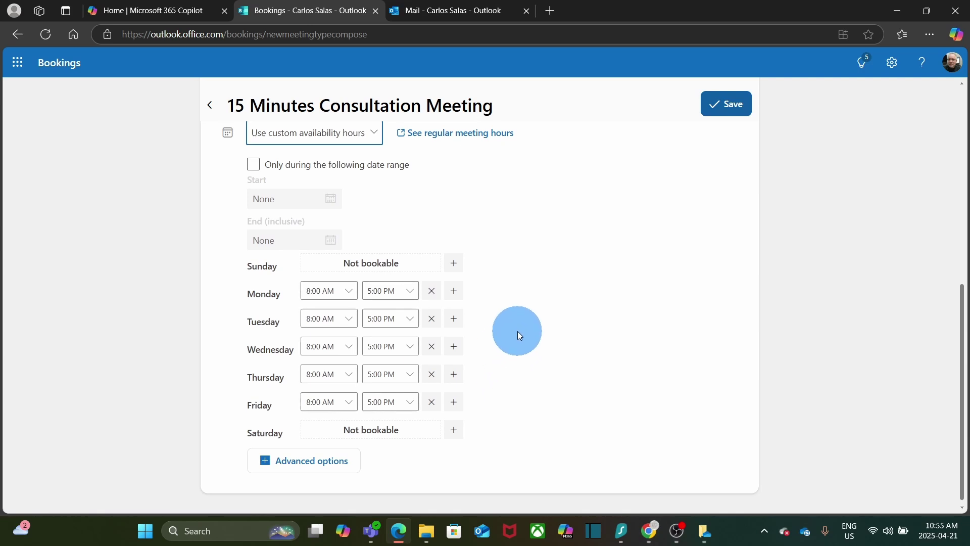
{"action": "left_click", "coordinate": [432, 296]}
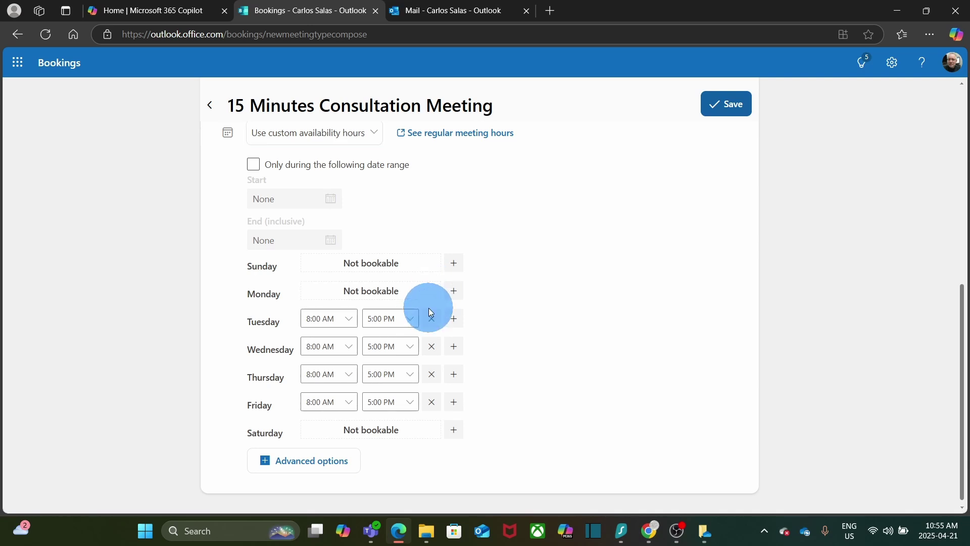
{"action": "left_click", "coordinate": [432, 402]}
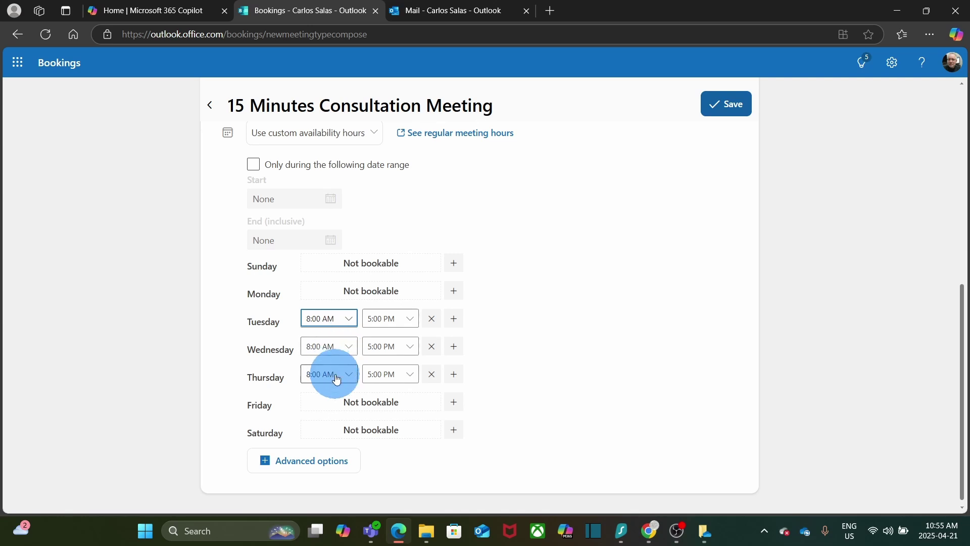
Set Tuesday's availability to 1:00 PM–7:00 PM
{"action": "left_click", "coordinate": [350, 320]}
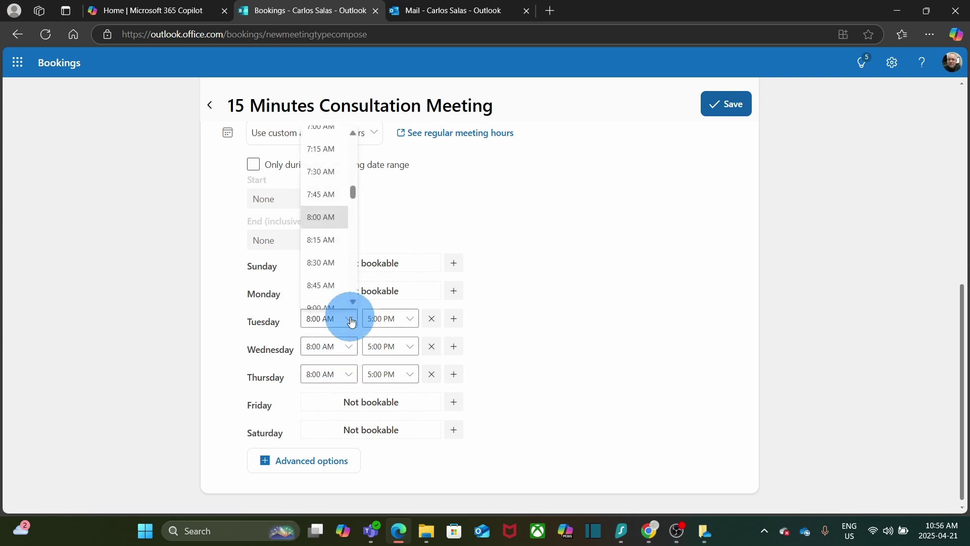
{"action": "scroll", "coordinate": [335, 277], "scroll_direction": "down", "scroll_amount": 5}
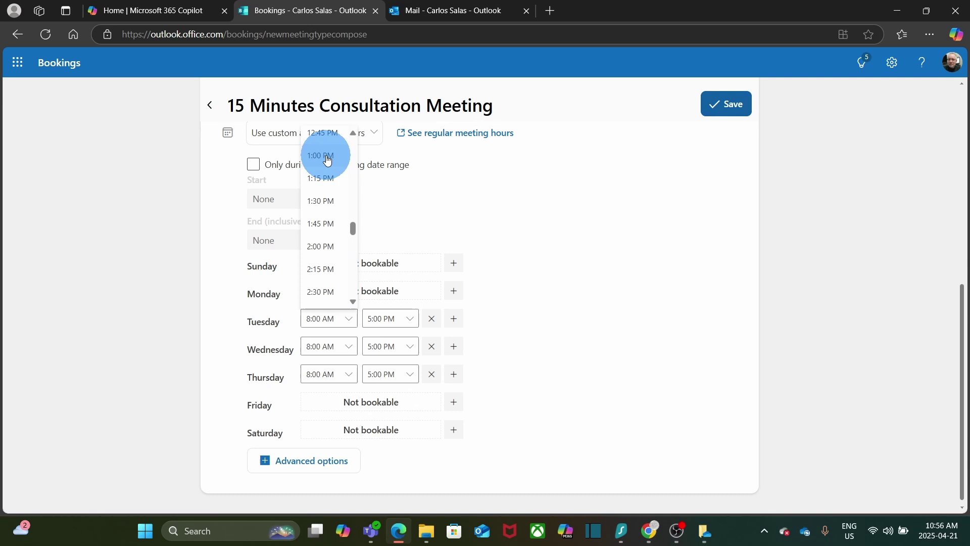
{"action": "left_click", "coordinate": [325, 156]}
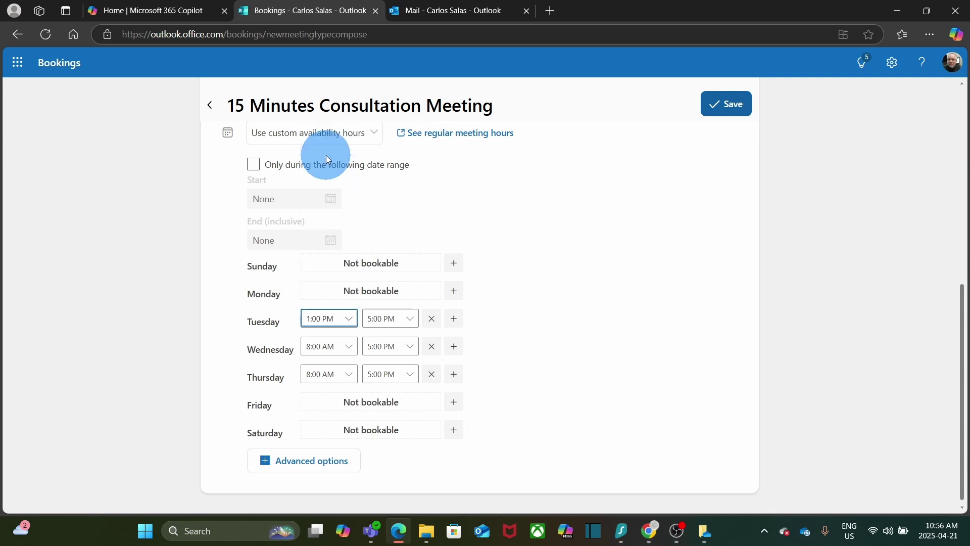
{"action": "left_click", "coordinate": [413, 321]}
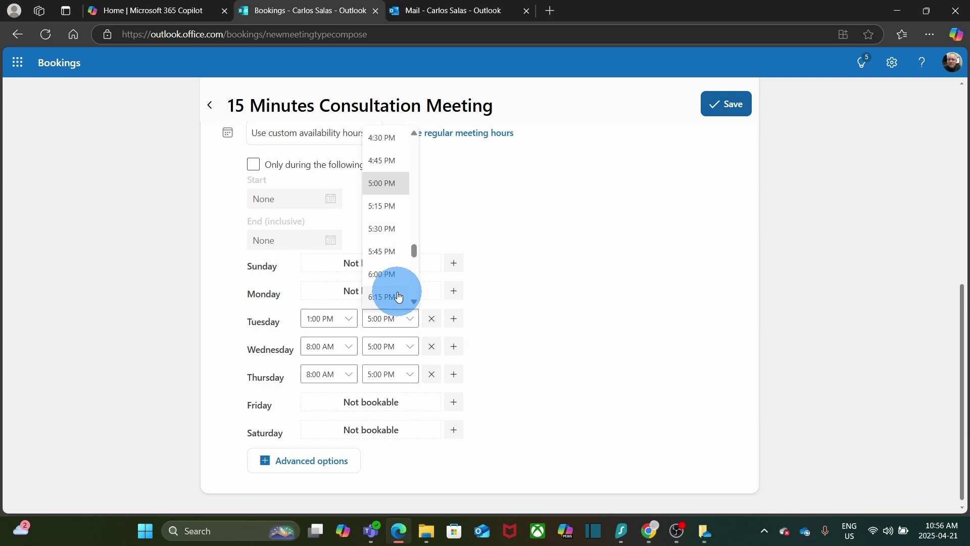
{"action": "scroll", "coordinate": [386, 263], "scroll_direction": "down", "scroll_amount": 3}
{"action": "left_click", "coordinate": [384, 241]}
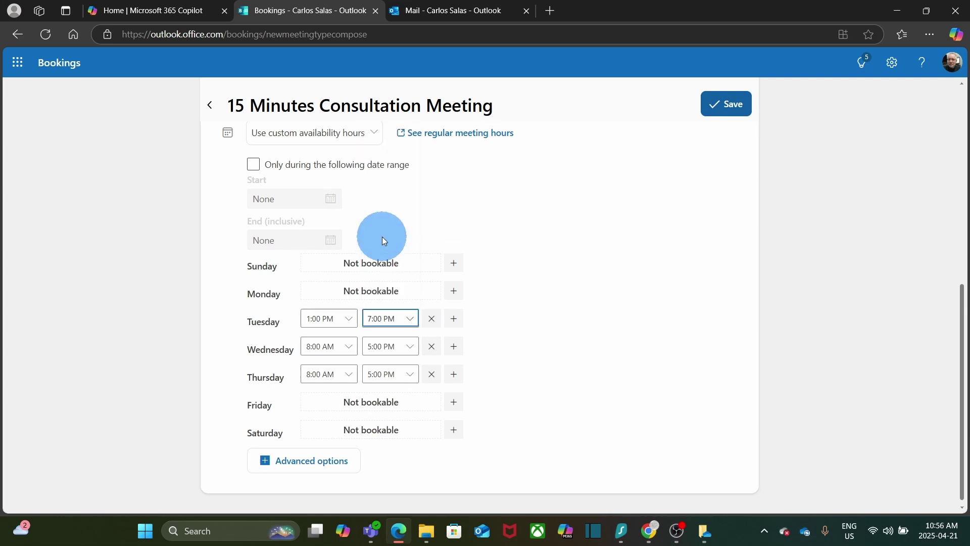
Set Thursday's availability to 1:00 PM–7:00 PM, leaving Wednesday's hours as they are
{"action": "left_click", "coordinate": [351, 348]}
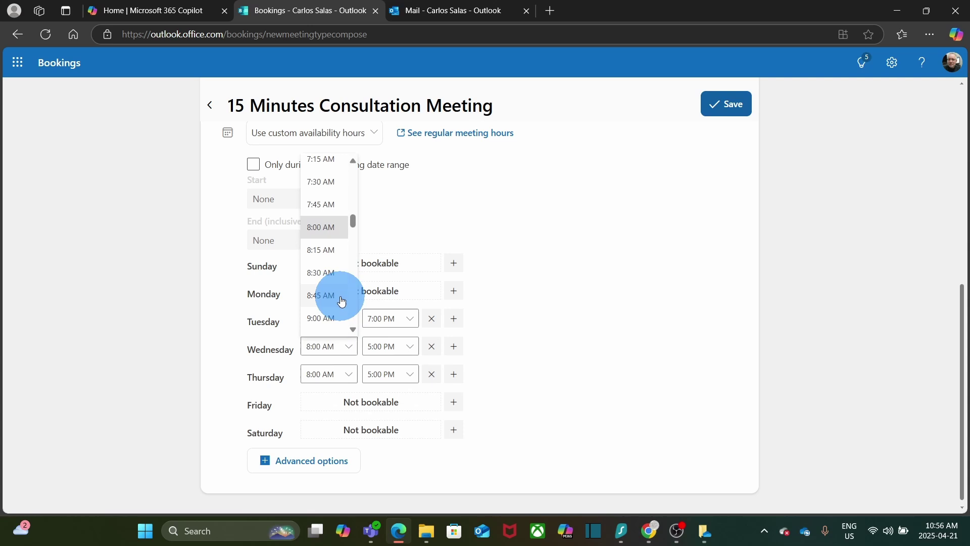
{"action": "scroll", "coordinate": [341, 302], "scroll_direction": "down", "scroll_amount": 5}
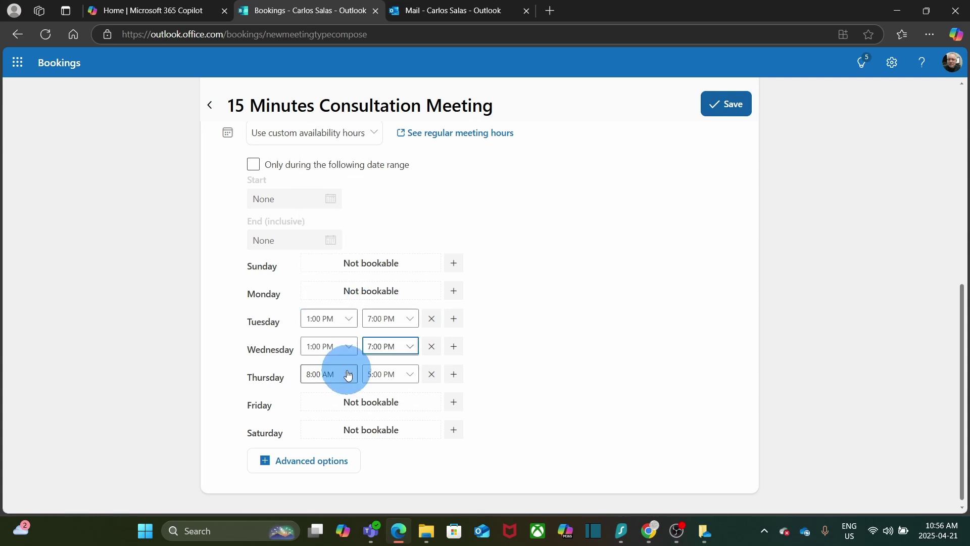
{"action": "left_click", "coordinate": [348, 374]}
{"action": "scroll", "coordinate": [331, 336], "scroll_direction": "down", "scroll_amount": 5}
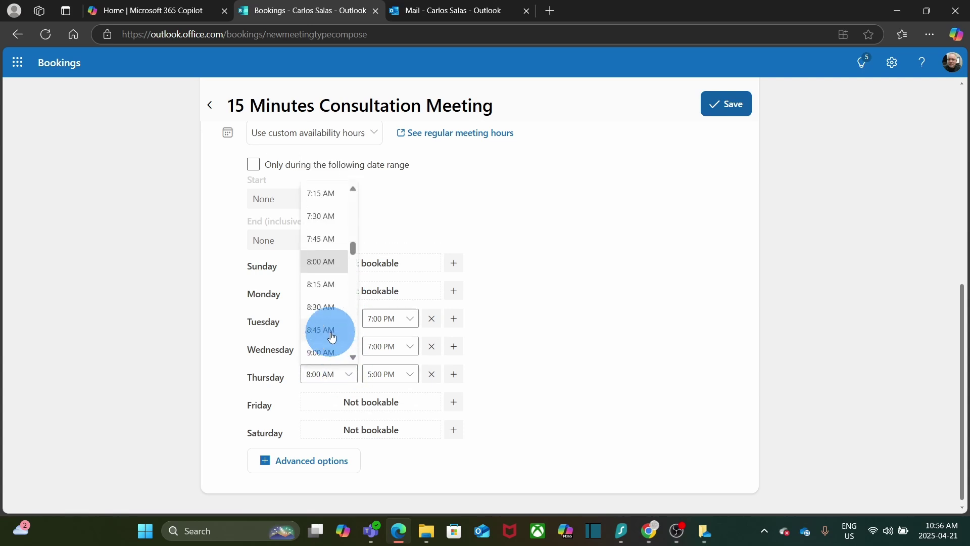
{"action": "left_click", "coordinate": [329, 329]}
{"action": "left_click", "coordinate": [412, 383]}
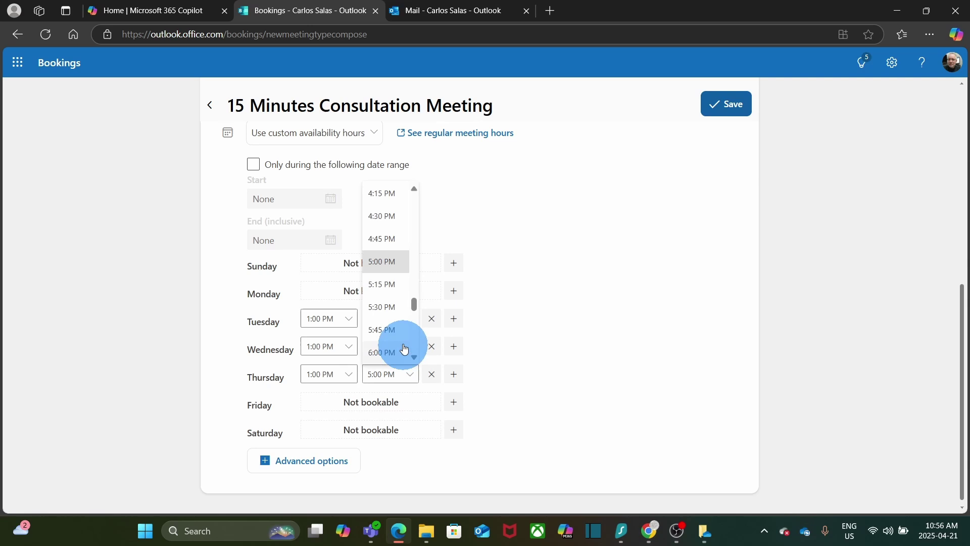
{"action": "scroll", "coordinate": [393, 324], "scroll_direction": "down", "scroll_amount": 2}
{"action": "left_click", "coordinate": [393, 324]}
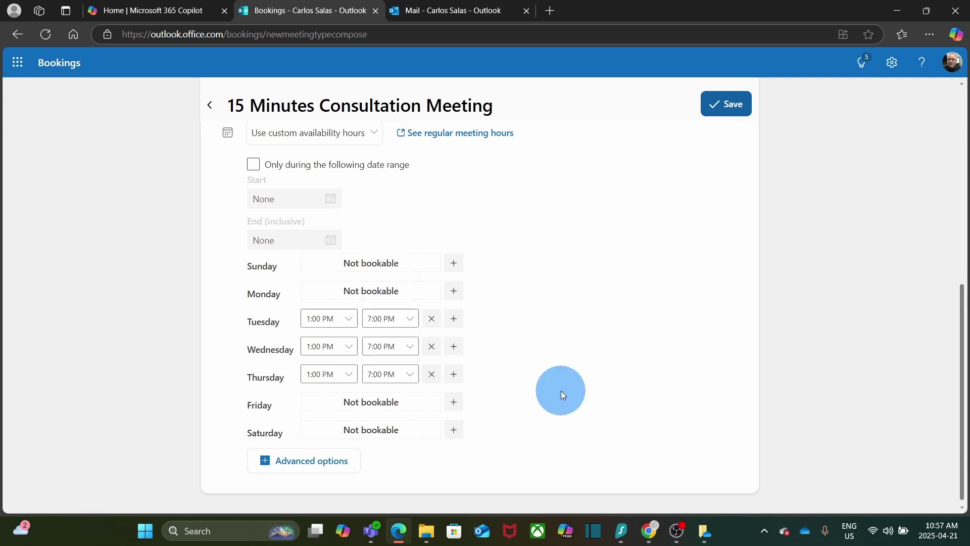
Add 10-minute buffers before and after the meeting in the advanced options
{"action": "left_click", "coordinate": [308, 460]}
{"action": "scroll", "coordinate": [307, 466], "scroll_direction": "down", "scroll_amount": 3}
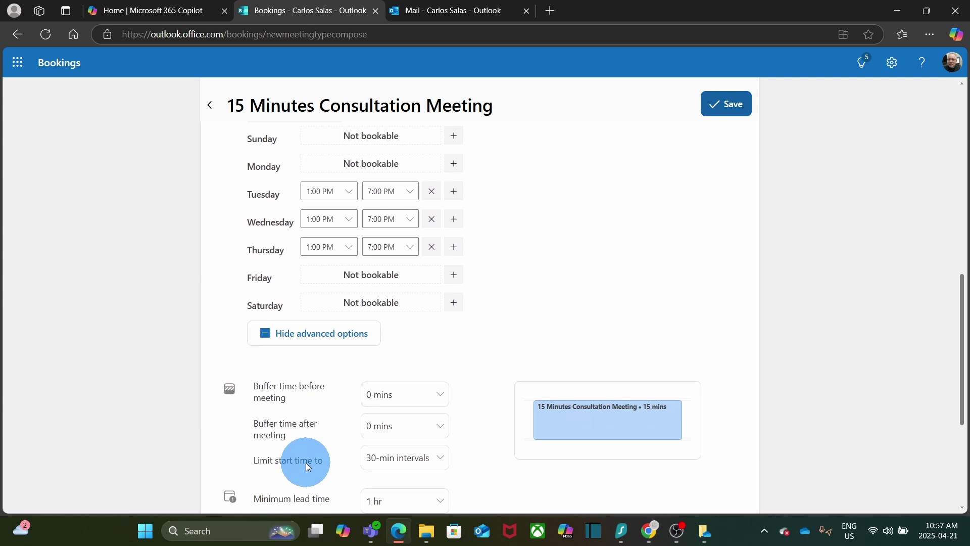
{"action": "scroll", "coordinate": [308, 465], "scroll_direction": "down", "scroll_amount": 3}
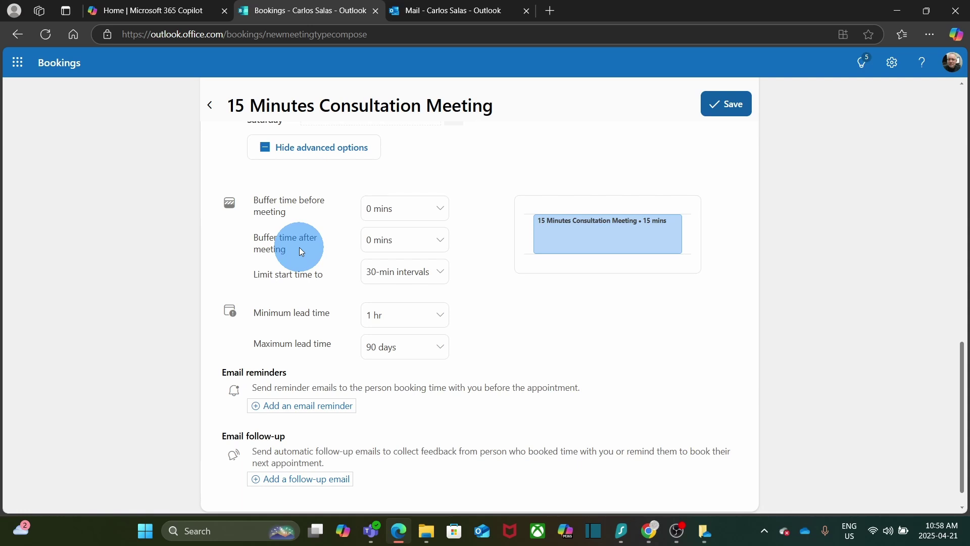
{"action": "left_click", "coordinate": [442, 211]}
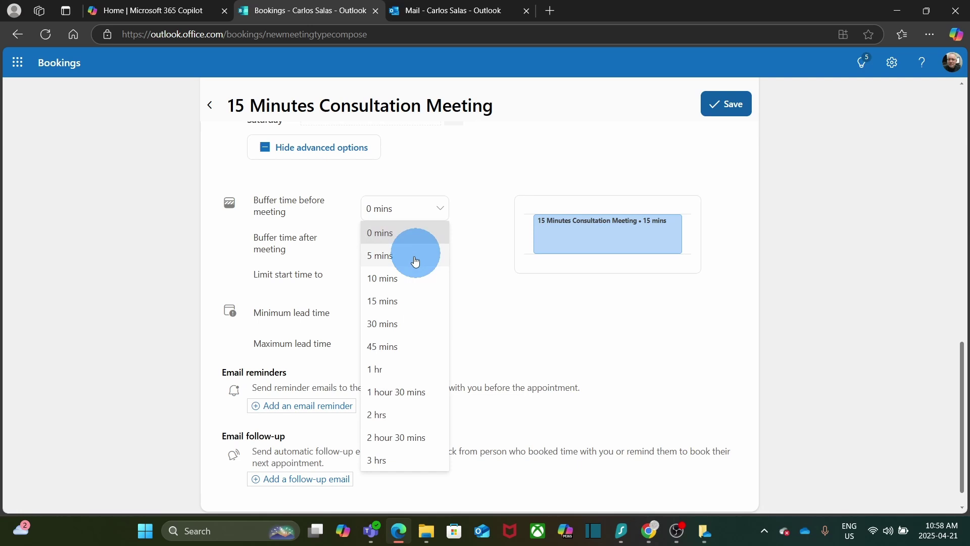
{"action": "left_click", "coordinate": [400, 278]}
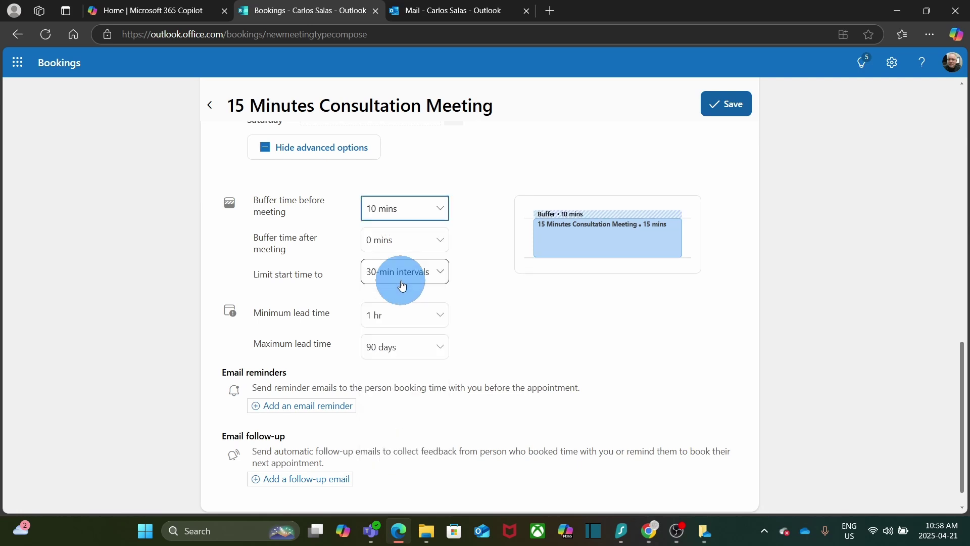
{"action": "left_click", "coordinate": [430, 246]}
{"action": "left_click", "coordinate": [416, 313]}
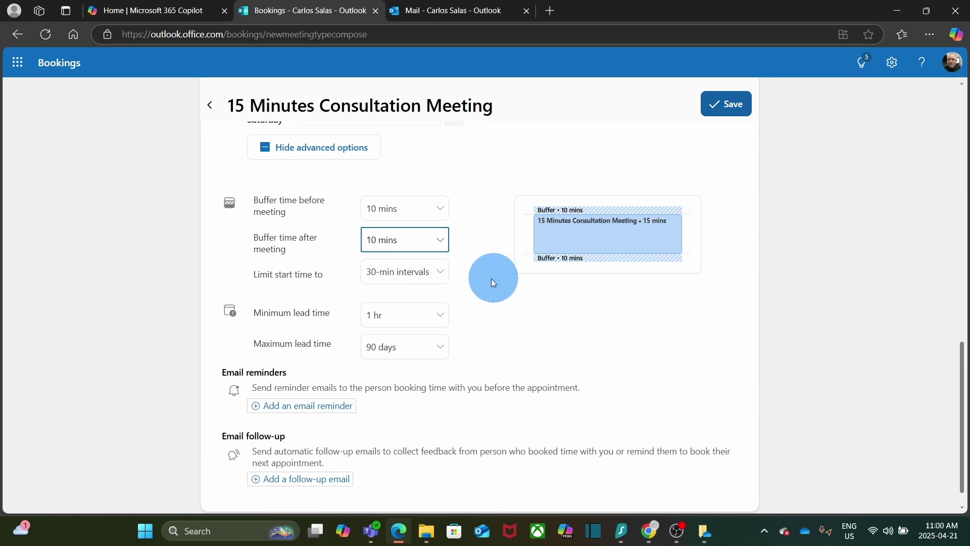
Limit start times to 10-minute intervals, with a 1-day minimum and 7-day maximum lead time
{"action": "left_click", "coordinate": [426, 283]}
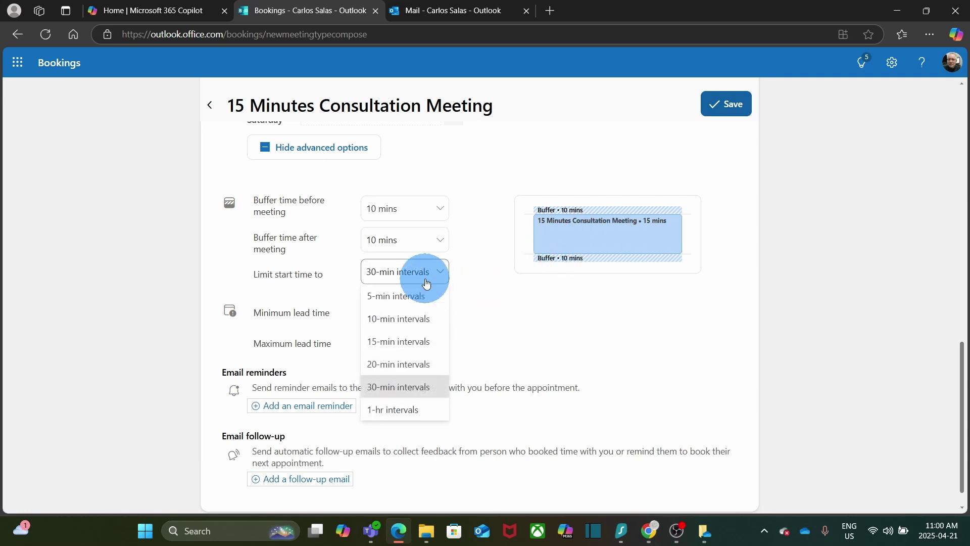
{"action": "left_click", "coordinate": [416, 323]}
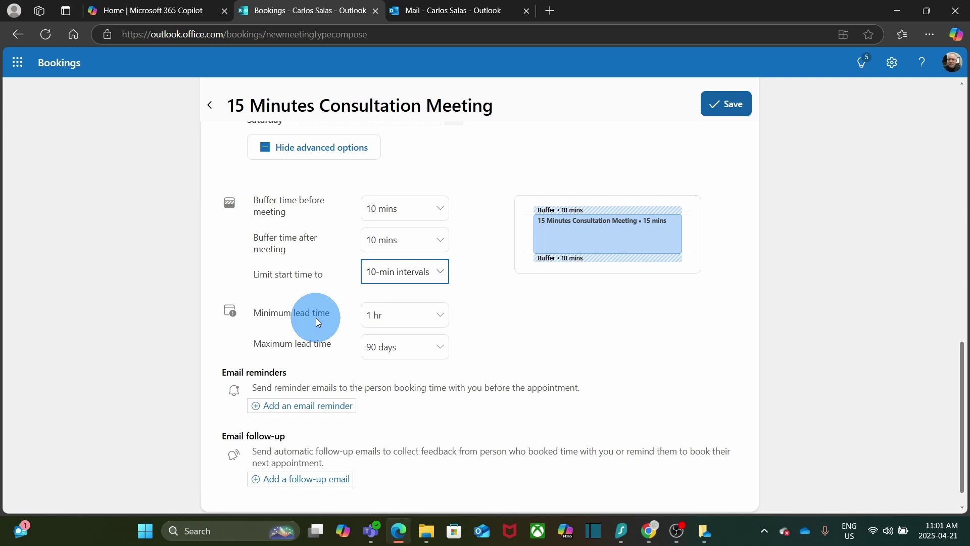
{"action": "left_click", "coordinate": [376, 316]}
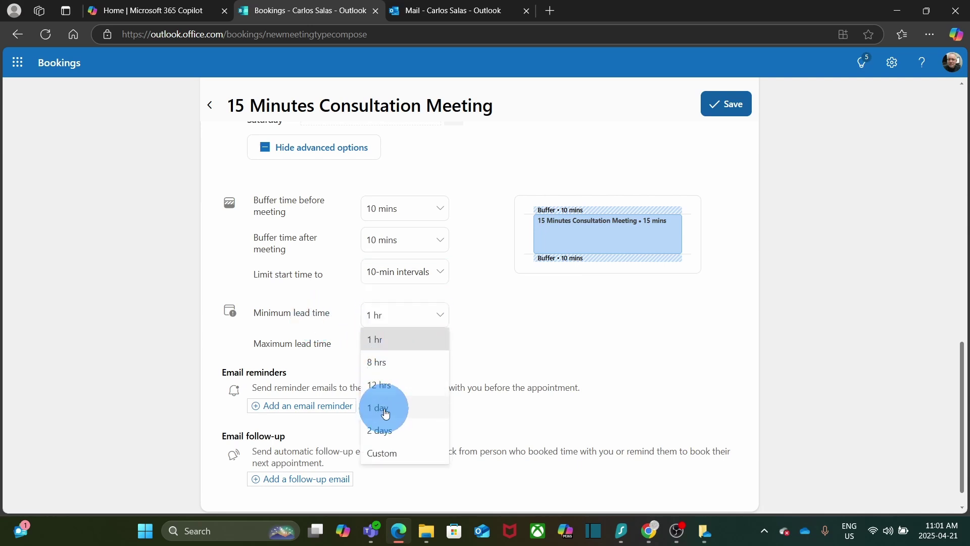
{"action": "left_click", "coordinate": [383, 409]}
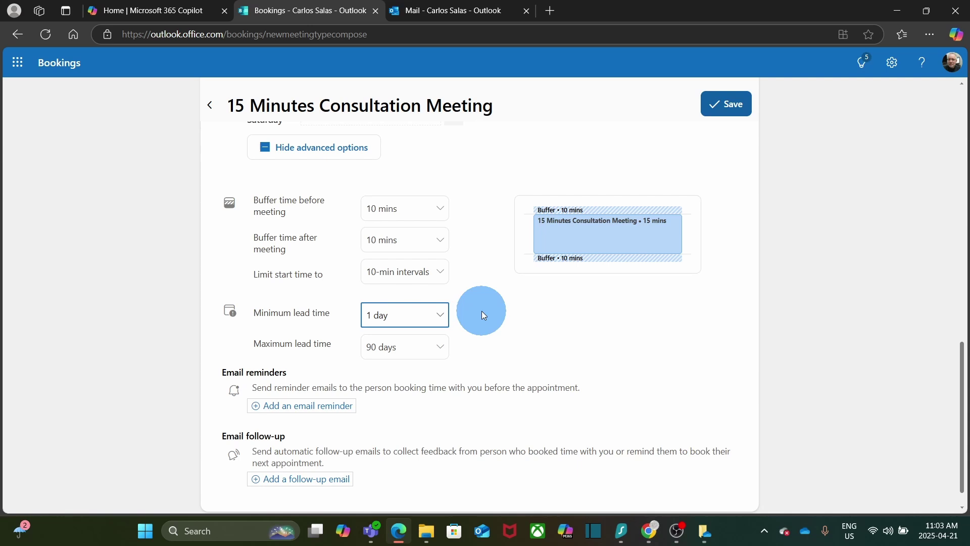
{"action": "left_click", "coordinate": [440, 349]}
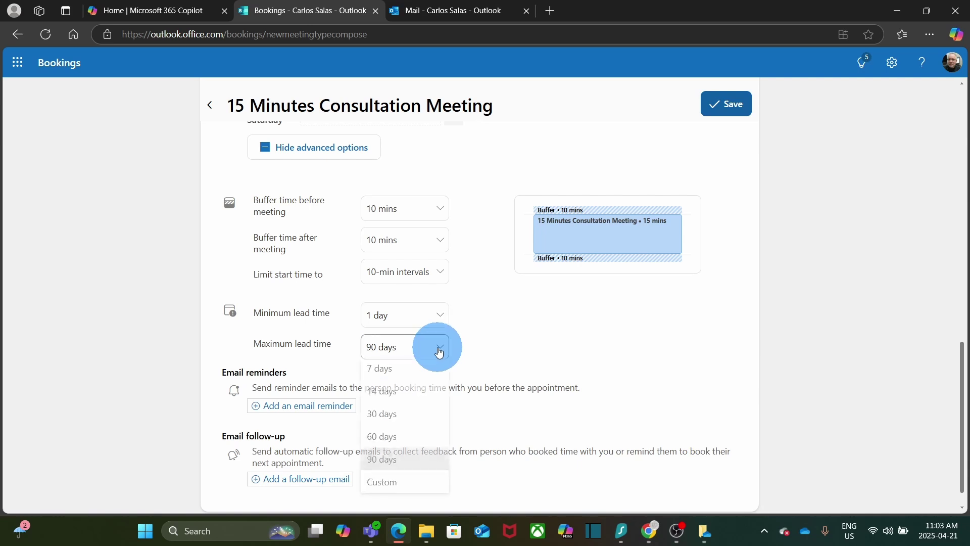
{"action": "left_click", "coordinate": [415, 374]}
{"action": "scroll", "coordinate": [415, 370], "scroll_direction": "down", "scroll_amount": 1}
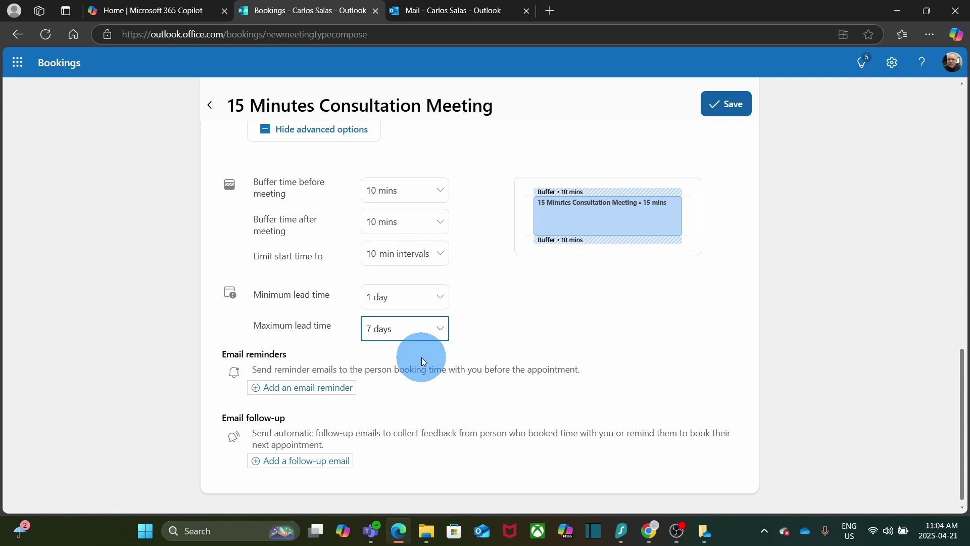
Add a 15-minutes-before email reminder: 'Your 15 minutes consultation meeting will start in 15 minutes'
{"action": "left_click", "coordinate": [421, 357]}
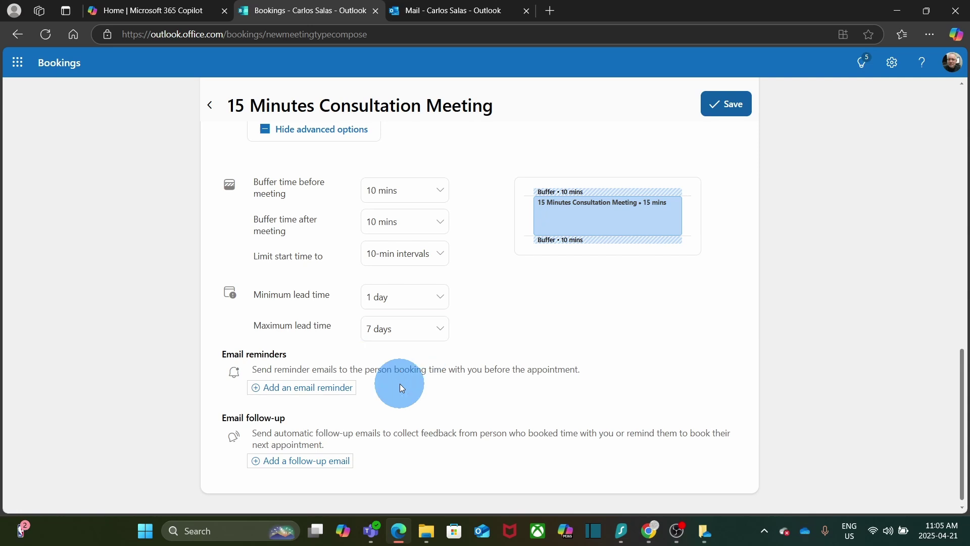
{"action": "left_click", "coordinate": [335, 388]}
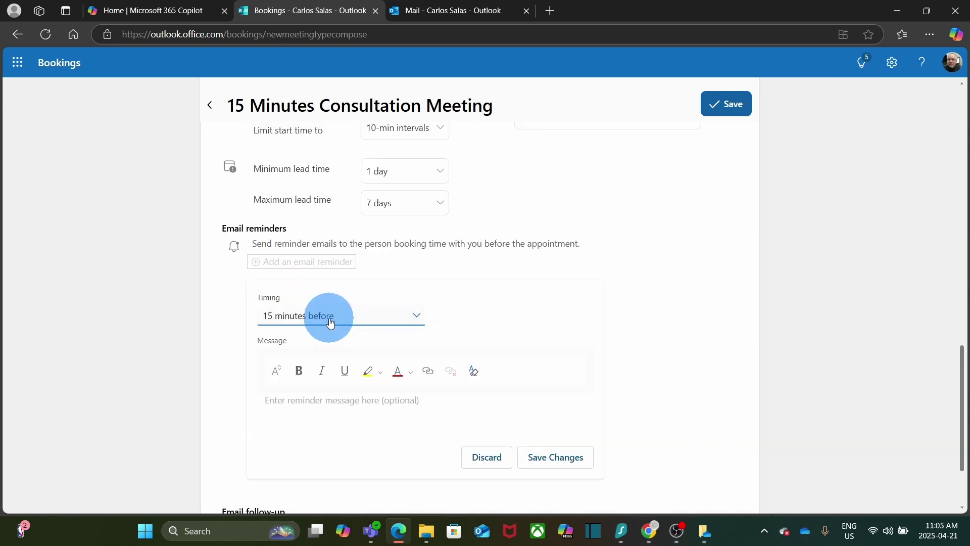
{"action": "left_click", "coordinate": [324, 433]}
{"action": "type", "text": "Your 15 minutes consultation will start in 15 minutes"}
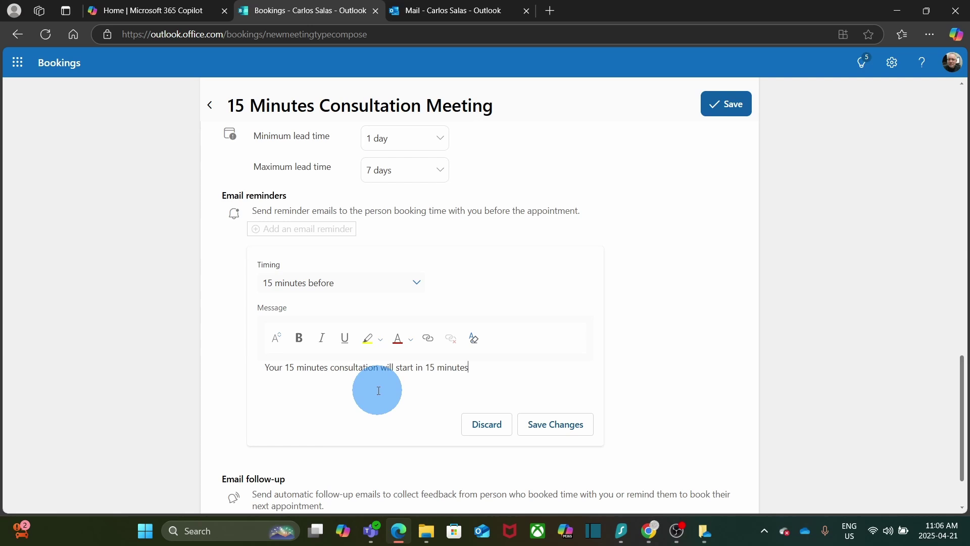
{"action": "left_click", "coordinate": [378, 391]}
{"action": "type", "text": "meeting"}
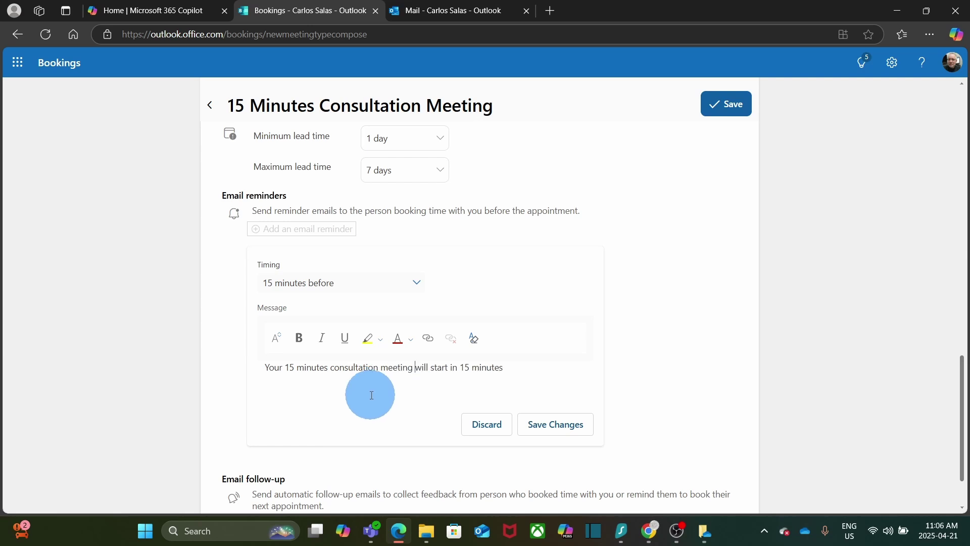
{"action": "left_click", "coordinate": [553, 427]}
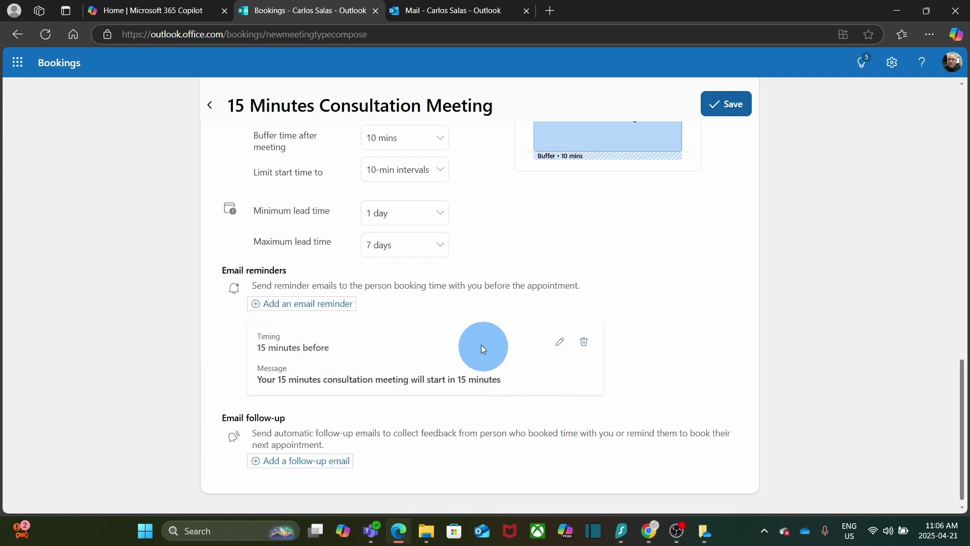
Add a 1-day-before email reminder: 'Your 15 minutes consultation meeting is tomorrow'
{"action": "left_click", "coordinate": [341, 309]}
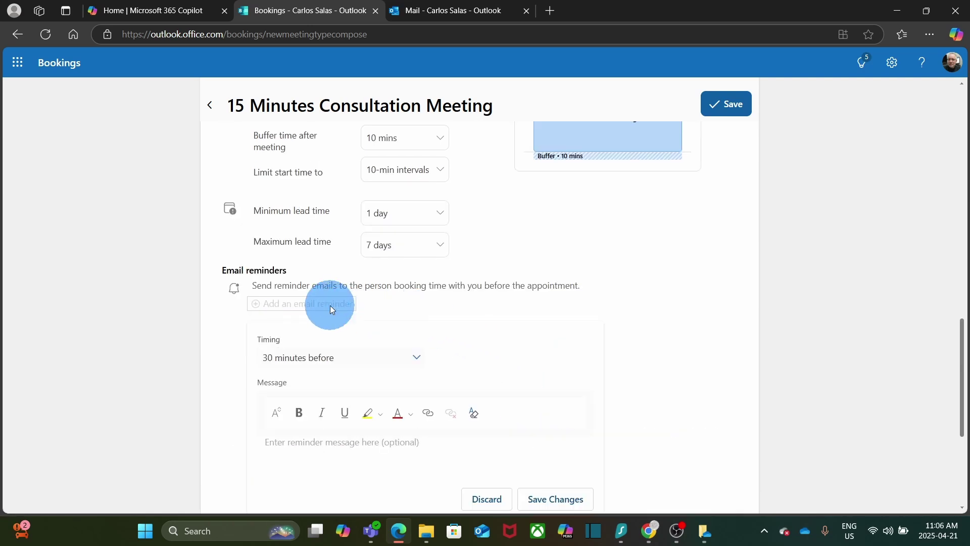
{"action": "left_click", "coordinate": [419, 359]}
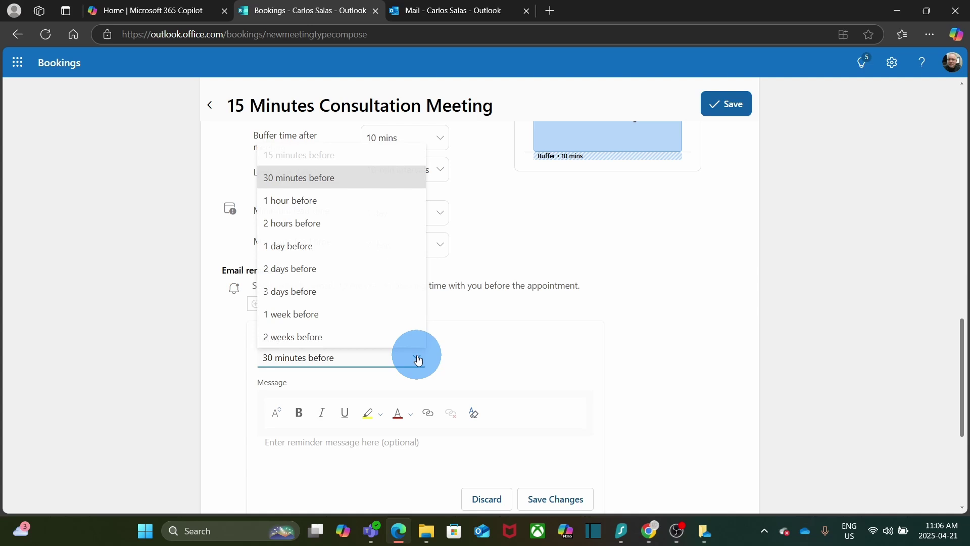
{"action": "left_click", "coordinate": [352, 253]}
{"action": "type", "text": "Your 15 minutes consultation meeting is tomorrow"}
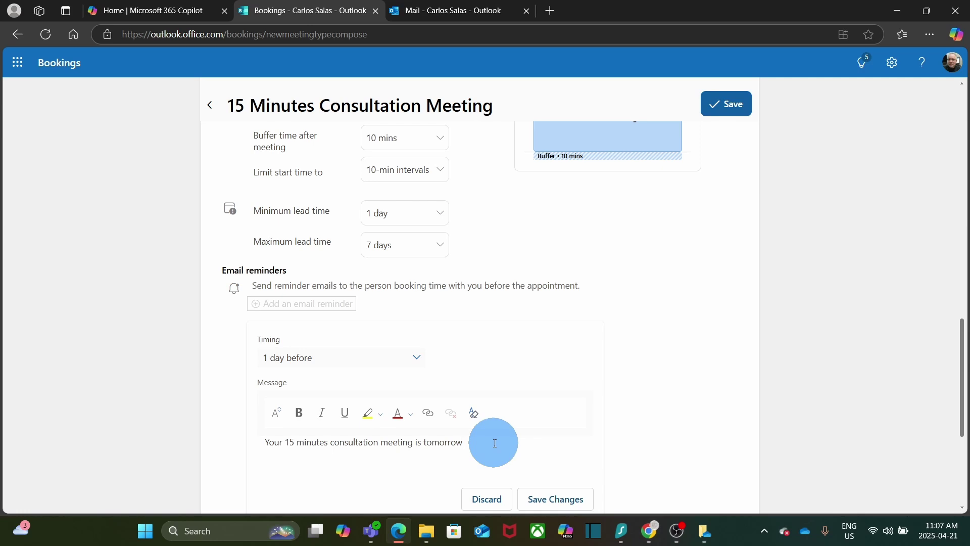
{"action": "left_click", "coordinate": [568, 501]}
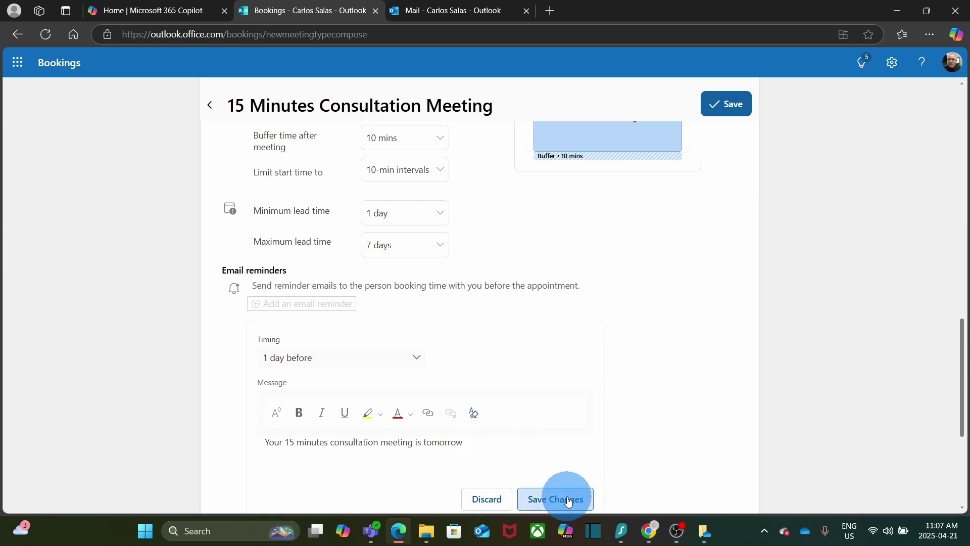
{"action": "scroll", "coordinate": [596, 450], "scroll_direction": "down", "scroll_amount": 2}
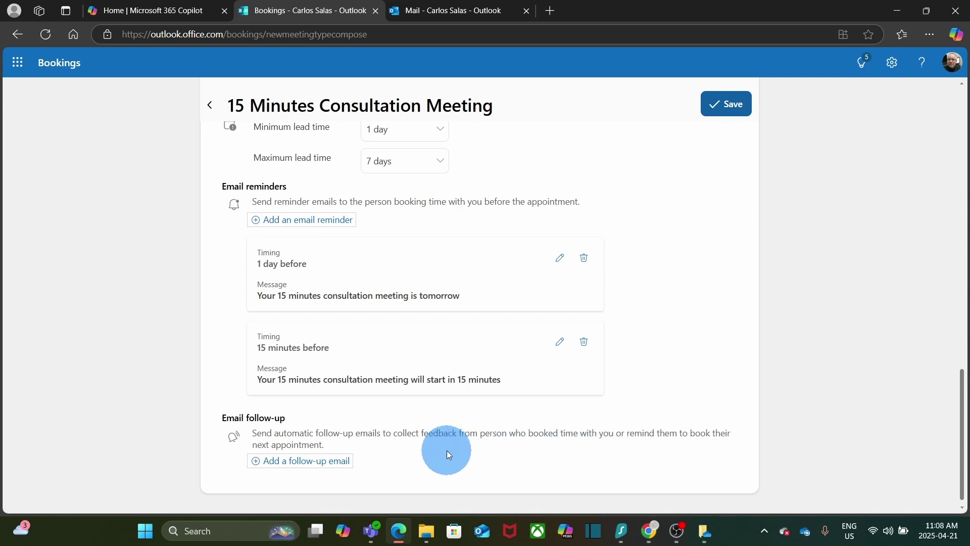
Save a 30-minutes-after thank-you follow-up email, correcting 'meetings' to 'meeting' in its text
{"action": "left_click", "coordinate": [332, 462]}
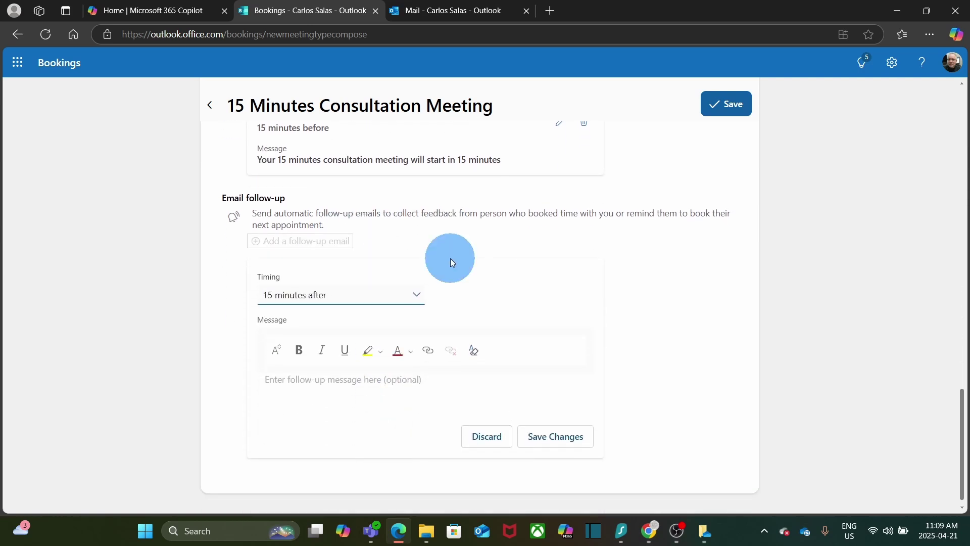
{"action": "left_click", "coordinate": [416, 300]}
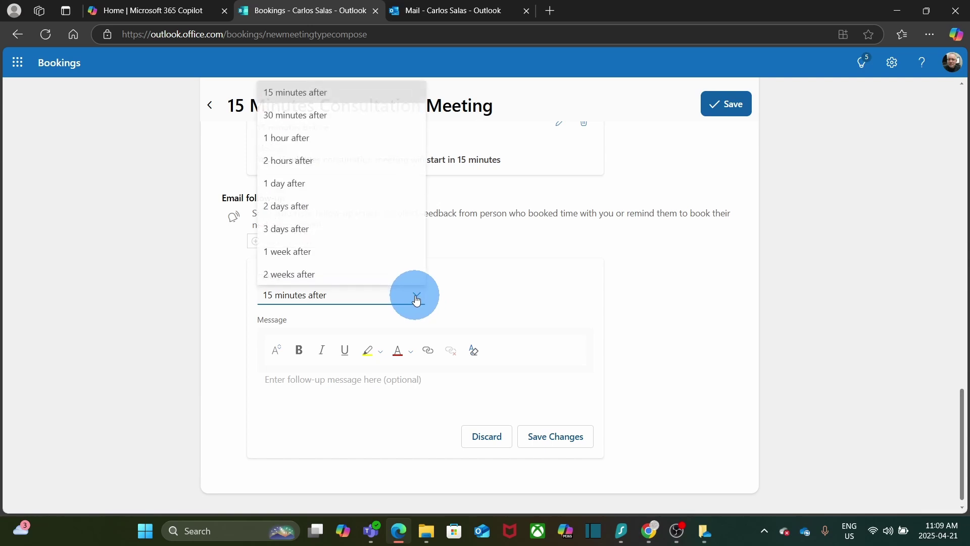
{"action": "left_click", "coordinate": [353, 118]}
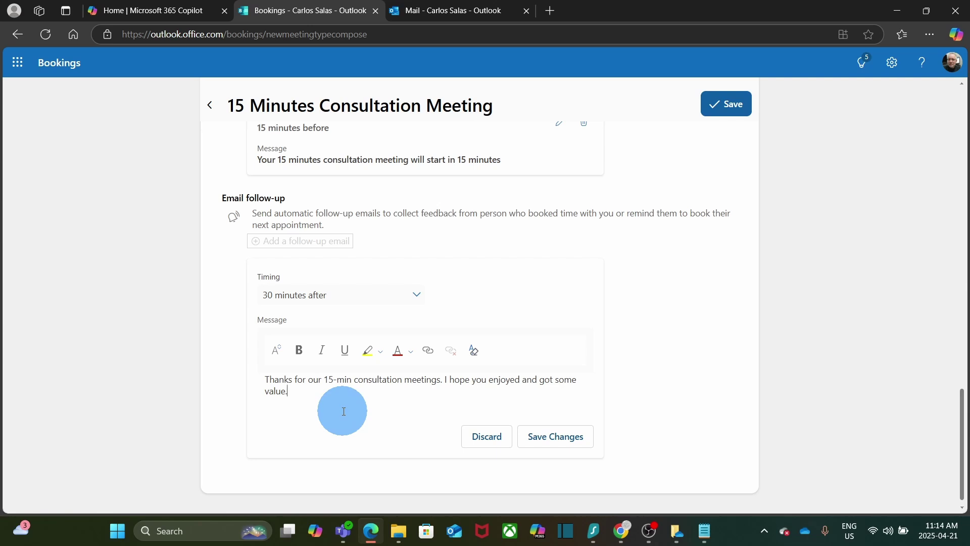
{"action": "key", "text": "BackSpace"}
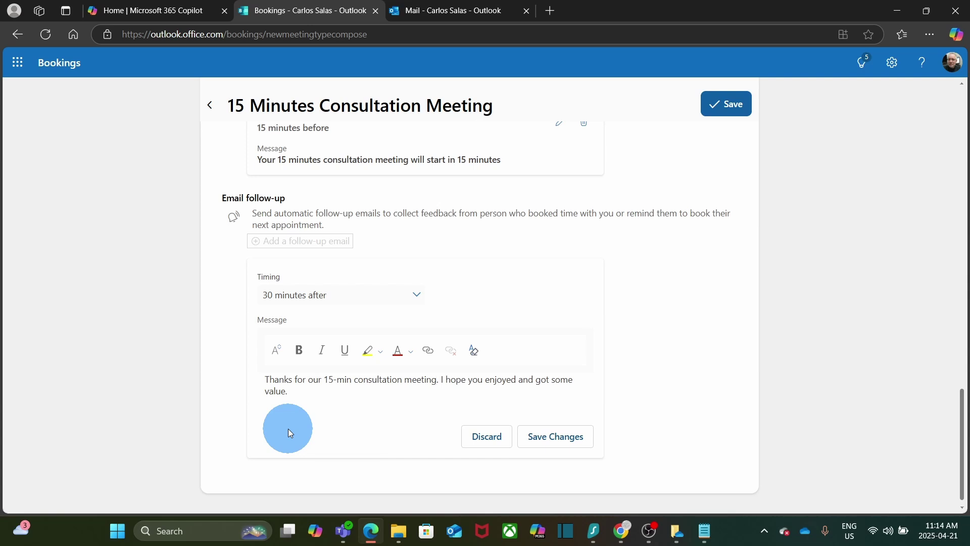
{"action": "left_click", "coordinate": [305, 410]}
{"action": "key", "text": "Return"}
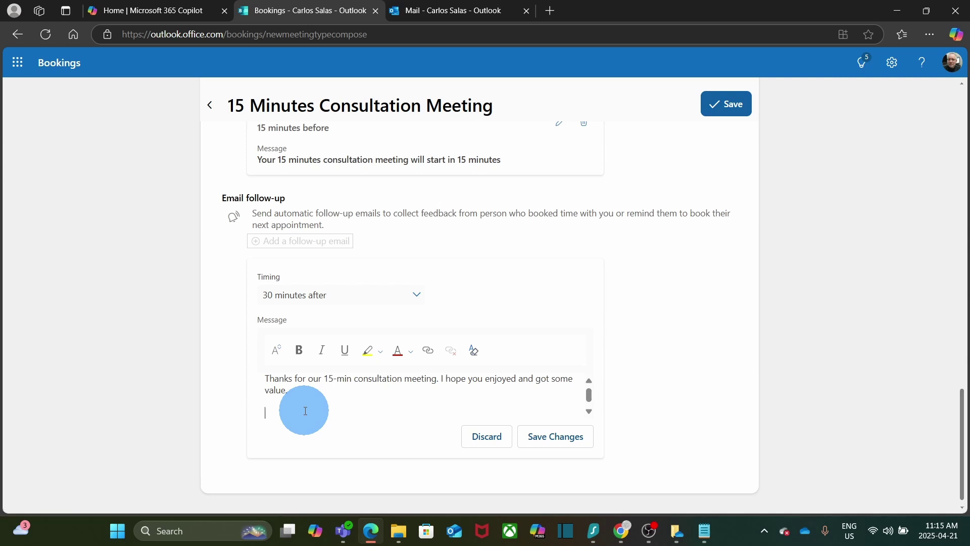
{"action": "left_click", "coordinate": [566, 444]}
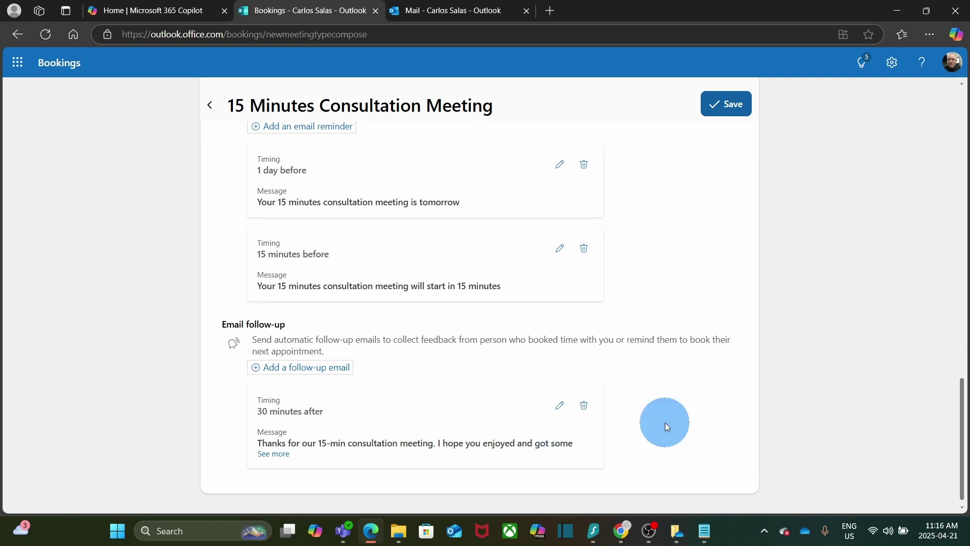
Save the consultation meeting type, then dismiss the 15 minutes meeting's options menu without changes
{"action": "left_click", "coordinate": [731, 112]}
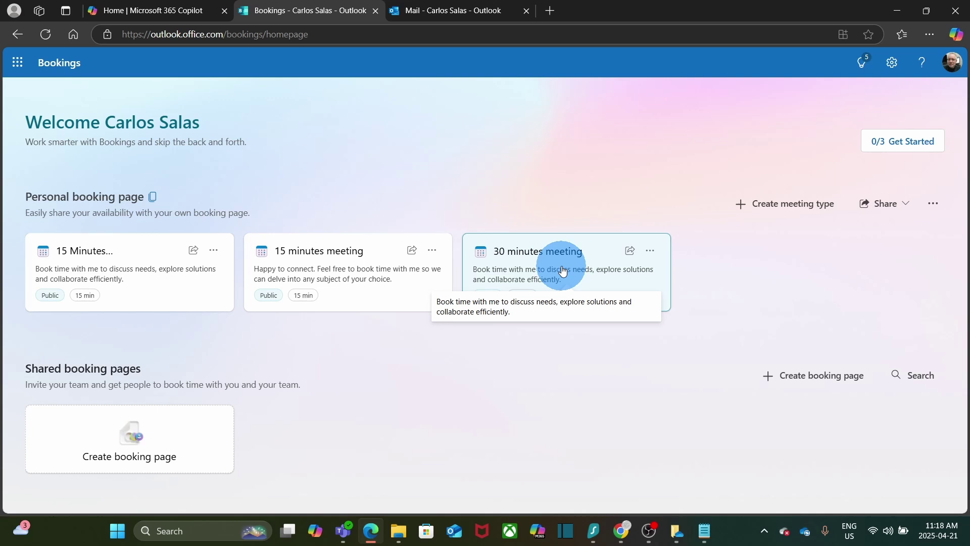
{"action": "left_click", "coordinate": [432, 251]}
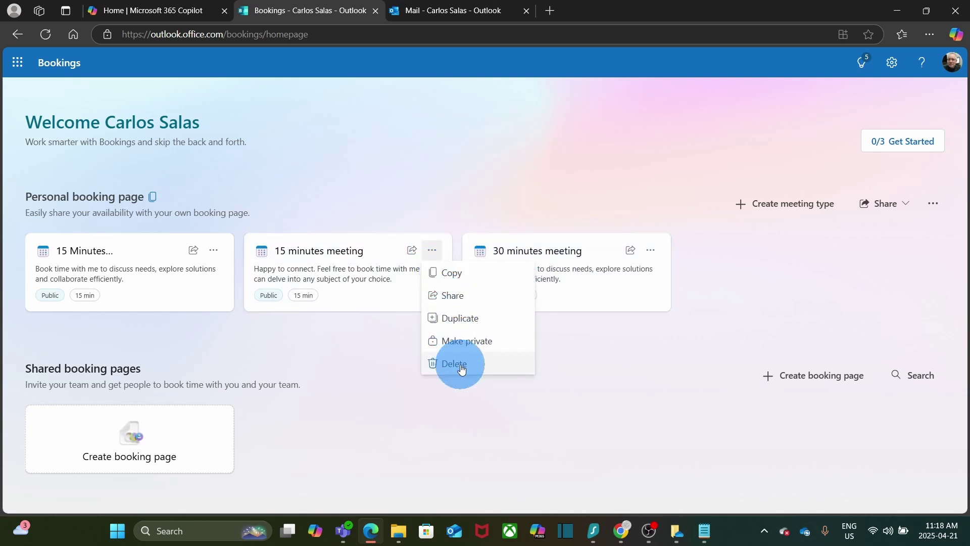
{"action": "key", "text": "Escape"}
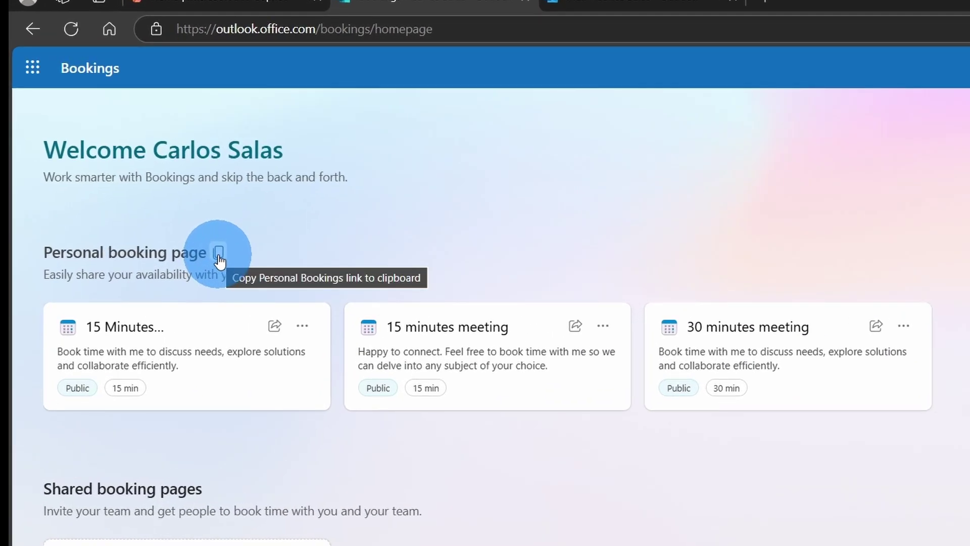
Open the copied personal booking page link in a new tab and view April 23's available times
{"action": "left_click", "coordinate": [218, 255]}
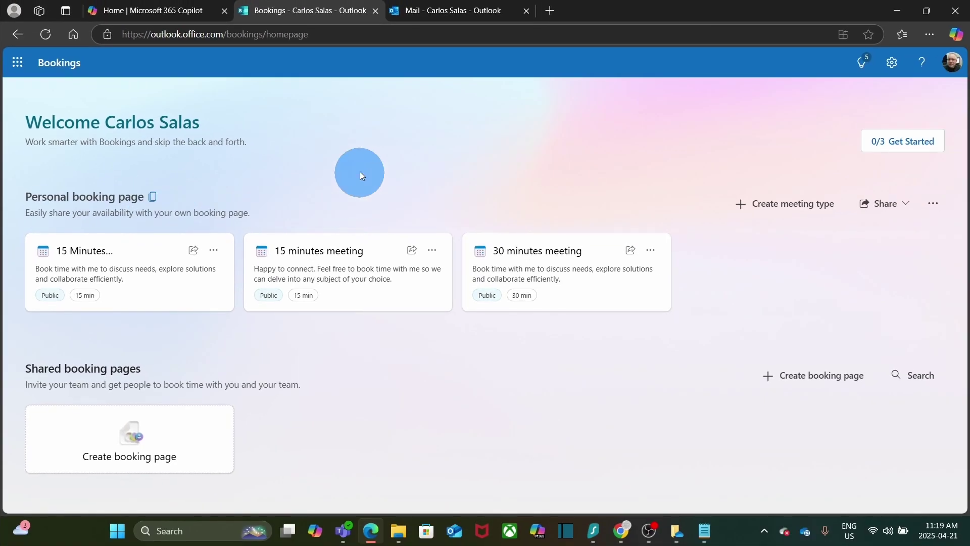
{"action": "left_click", "coordinate": [550, 11]}
{"action": "key", "text": "ctrl+v"}
{"action": "key", "text": "Return"}
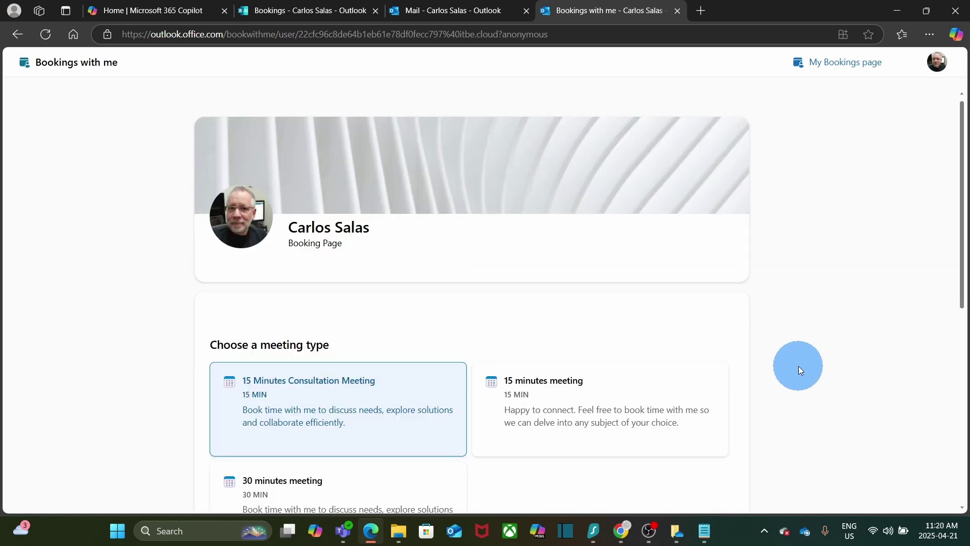
{"action": "scroll", "coordinate": [798, 365], "scroll_direction": "down", "scroll_amount": 2}
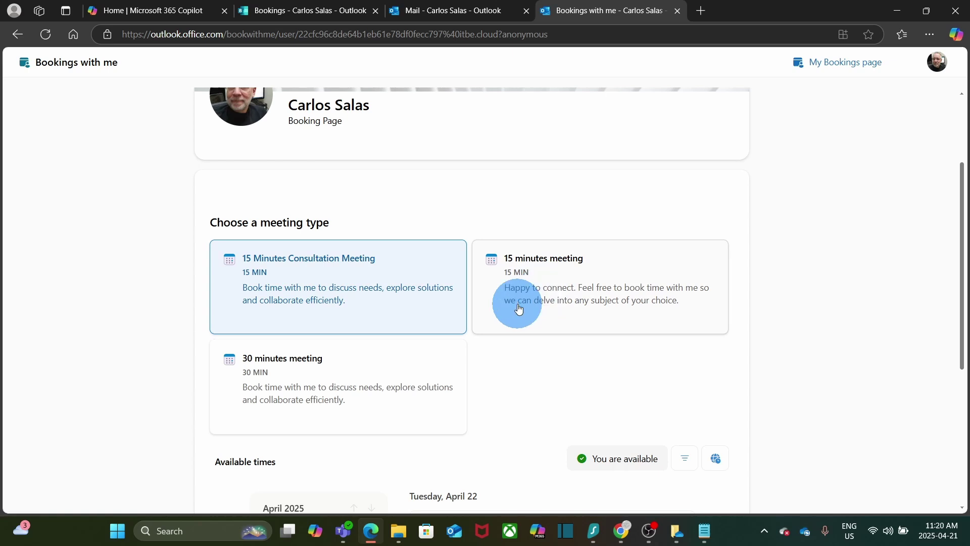
{"action": "scroll", "coordinate": [324, 286], "scroll_direction": "down", "scroll_amount": 5}
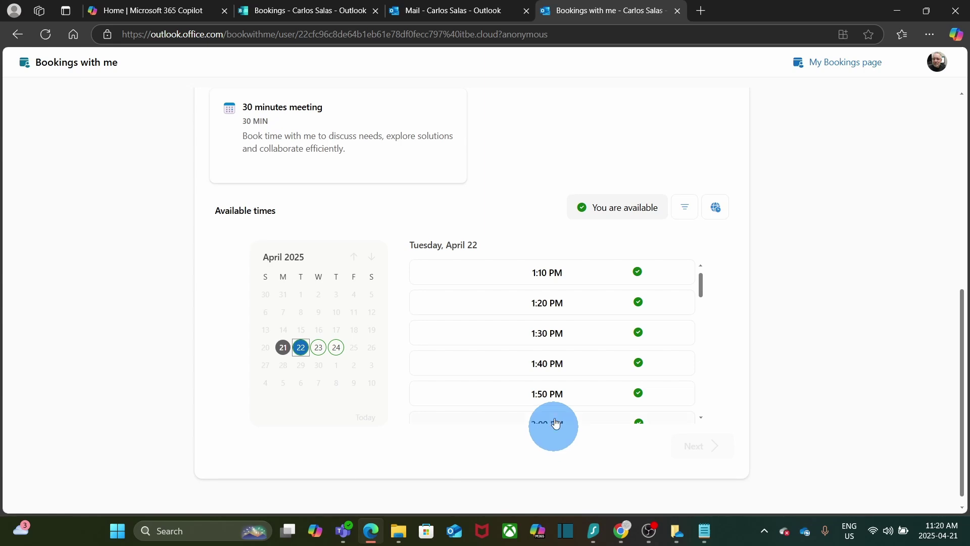
{"action": "left_click", "coordinate": [319, 347]}
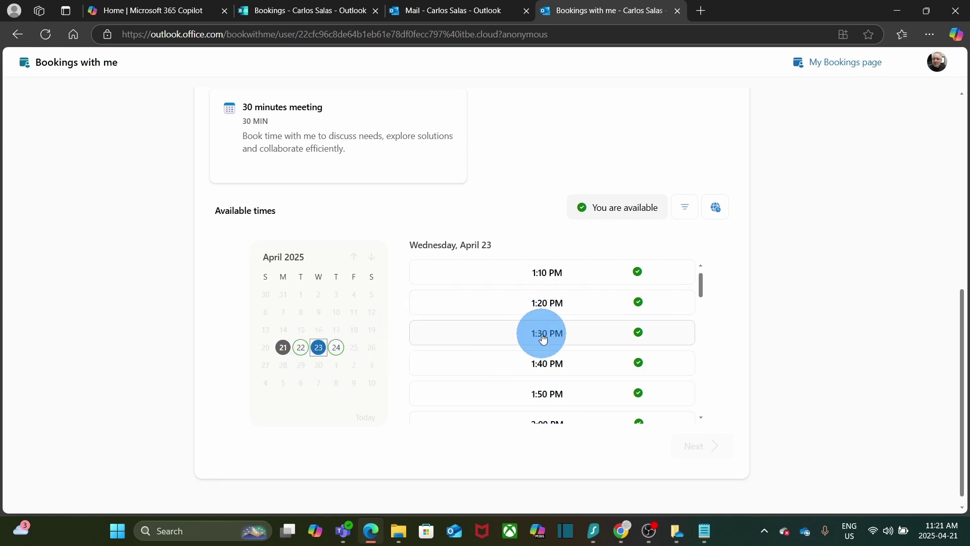
{"action": "scroll", "coordinate": [544, 339], "scroll_direction": "up", "scroll_amount": 3}
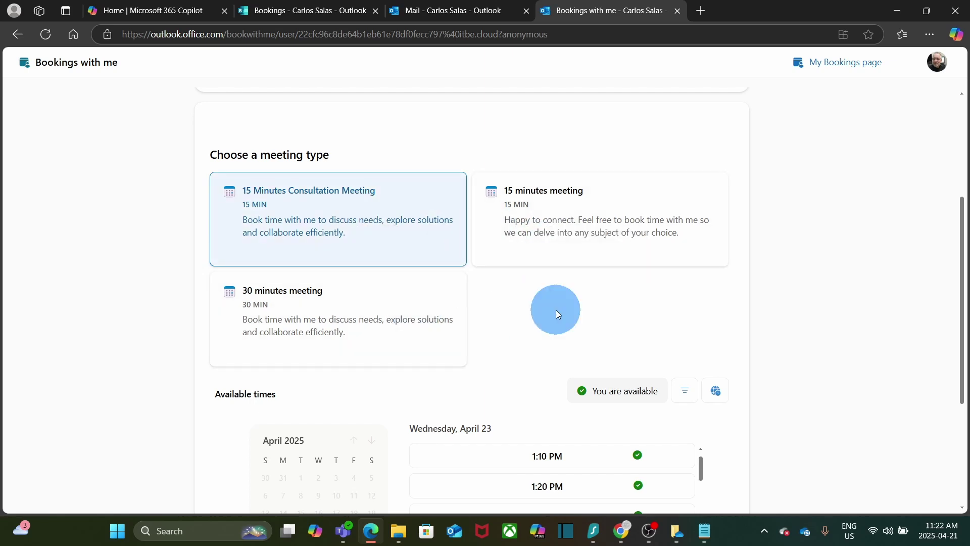
Copy the consultation meeting's own link from its card menu and select that meeting on the booking page
{"action": "left_click", "coordinate": [311, 12]}
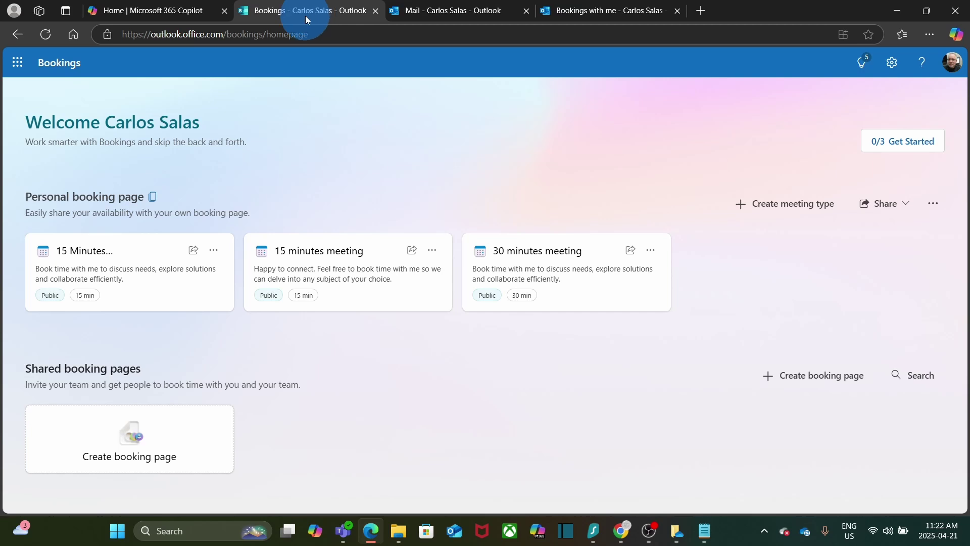
{"action": "left_click", "coordinate": [214, 252]}
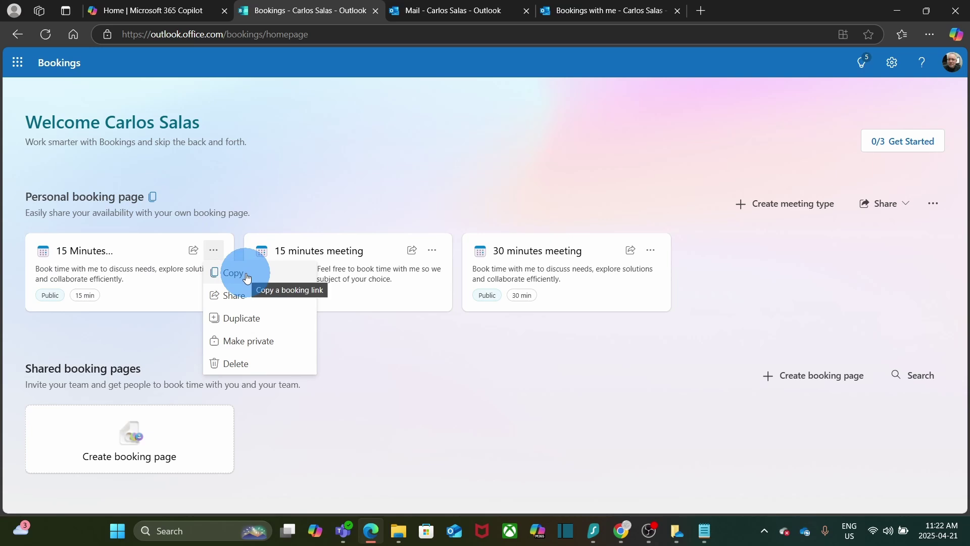
{"action": "left_click", "coordinate": [217, 273]}
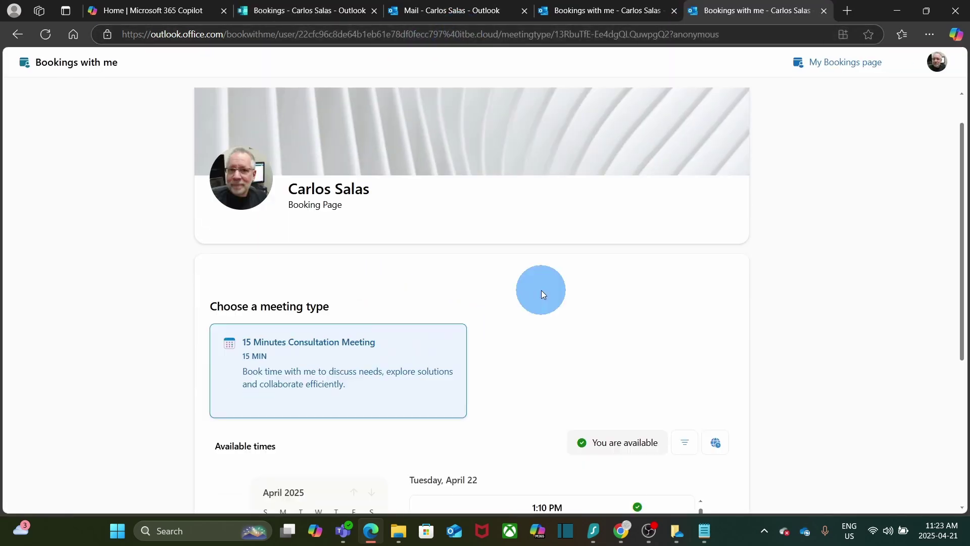
{"action": "scroll", "coordinate": [541, 290], "scroll_direction": "down", "scroll_amount": 2}
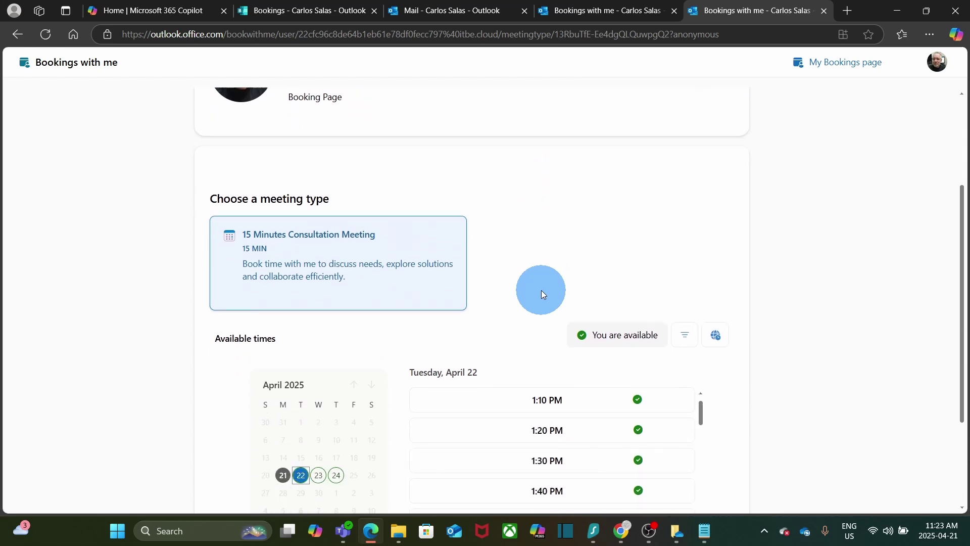
{"action": "left_click", "coordinate": [285, 243]}
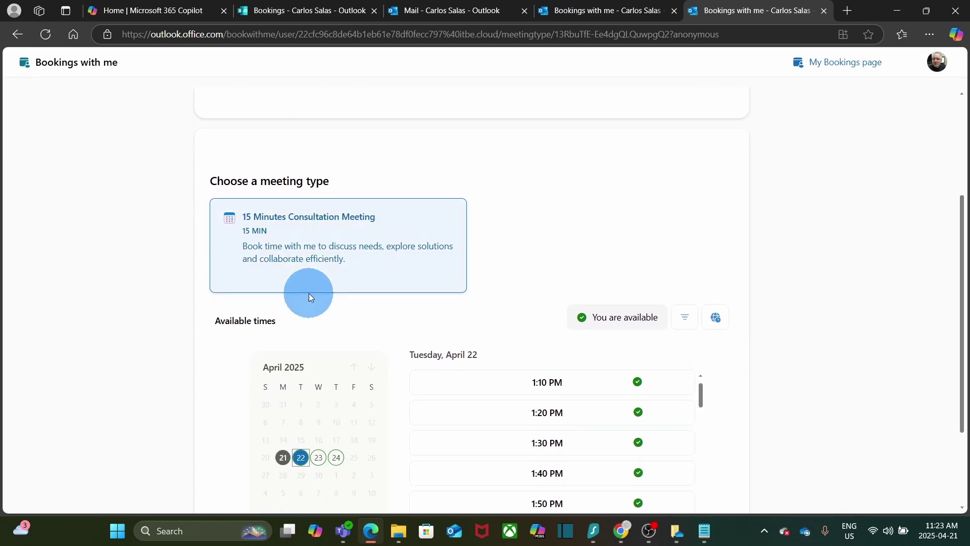
{"action": "scroll", "coordinate": [310, 296], "scroll_direction": "down", "scroll_amount": 1}
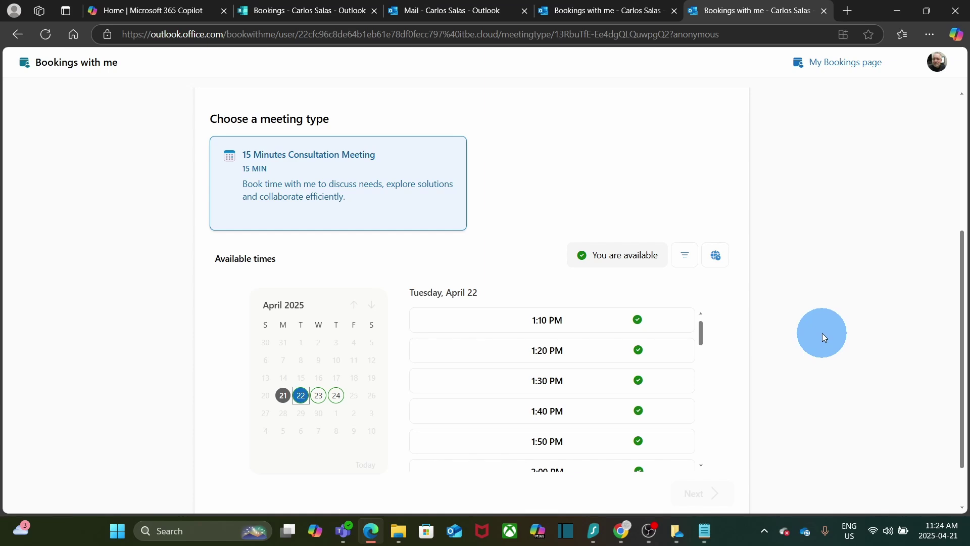
Go from the Outlook calendar to the Bookings home page with Go to my booking page
{"action": "left_click", "coordinate": [445, 11]}
{"action": "left_click", "coordinate": [18, 123]}
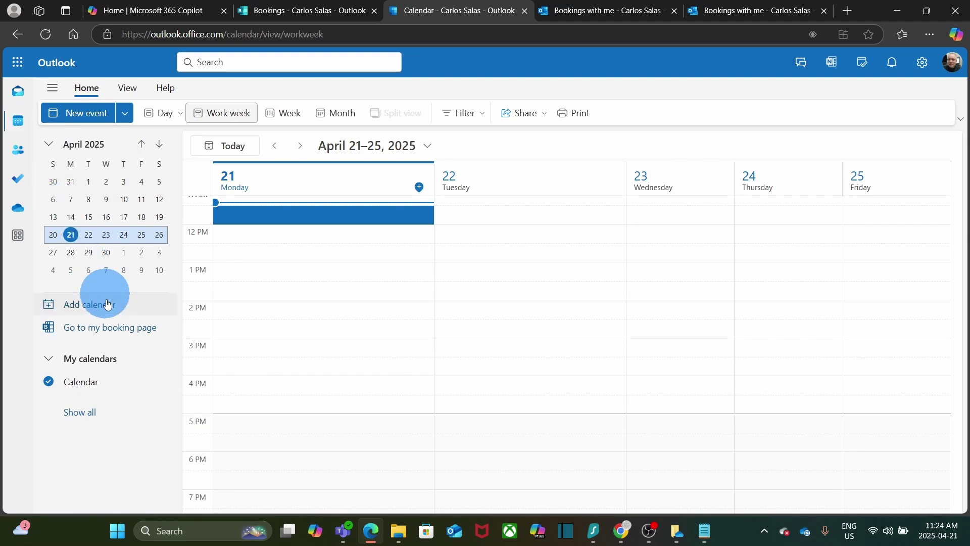
{"action": "left_click", "coordinate": [118, 333]}
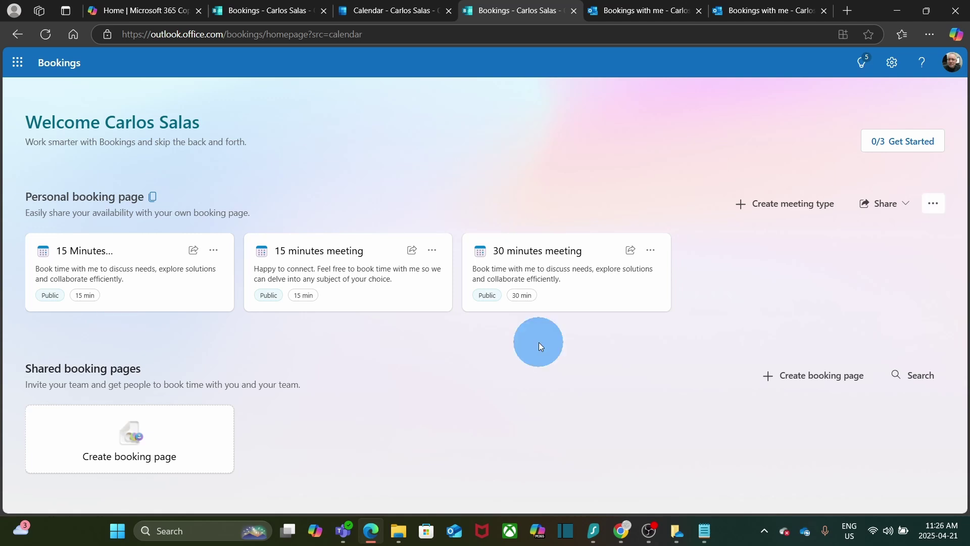
Replace the personal booking page banner with the city skyline image and confirm it
{"action": "left_click", "coordinate": [936, 204]}
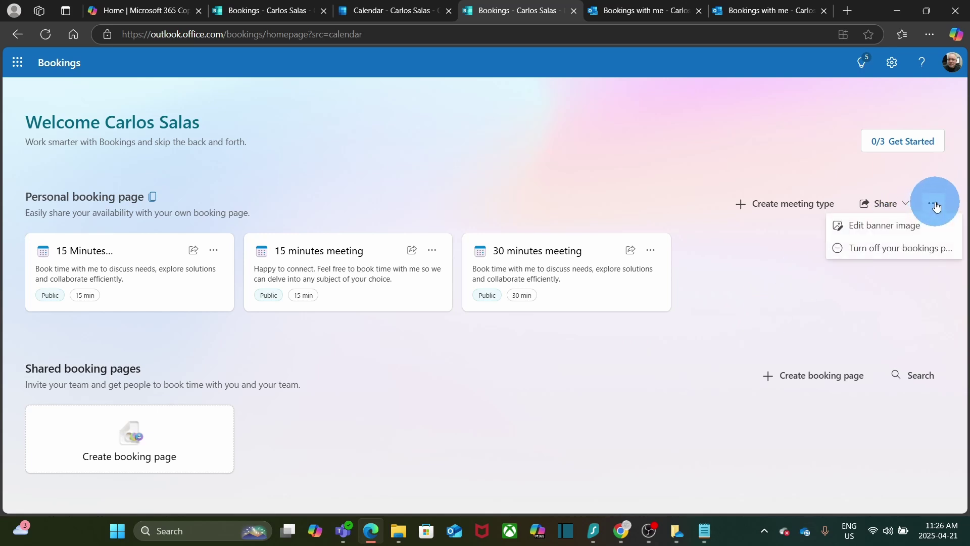
{"action": "left_click", "coordinate": [904, 233]}
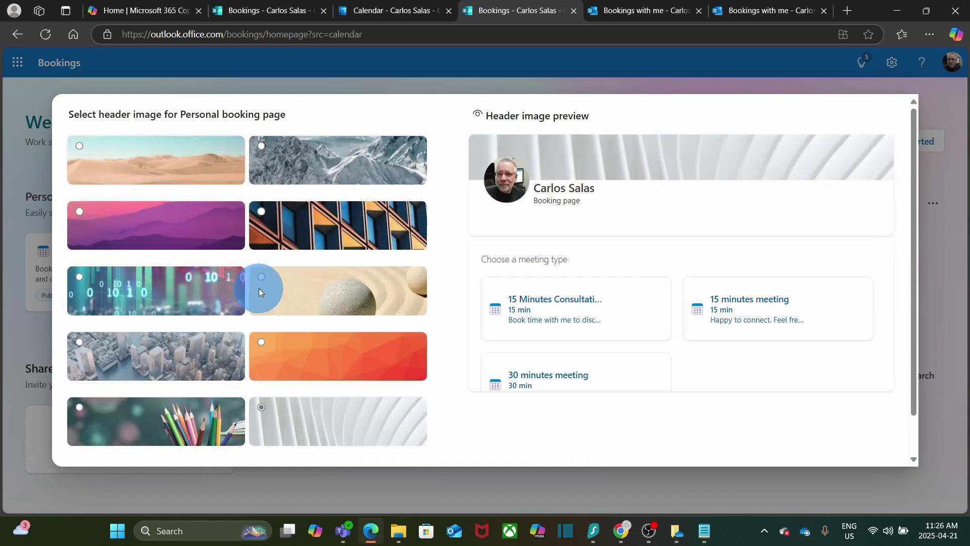
{"action": "left_click", "coordinate": [94, 346]}
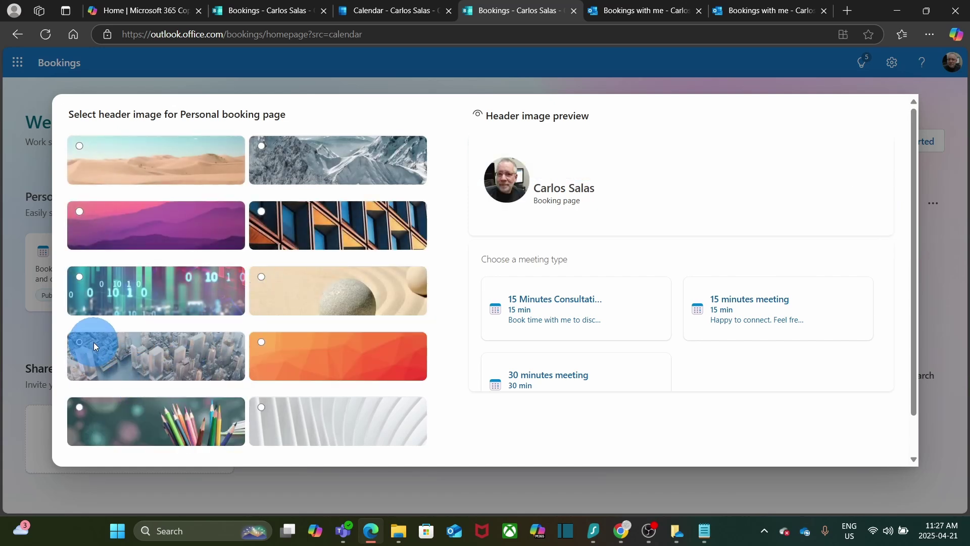
{"action": "scroll", "coordinate": [494, 337], "scroll_direction": "down", "scroll_amount": 1}
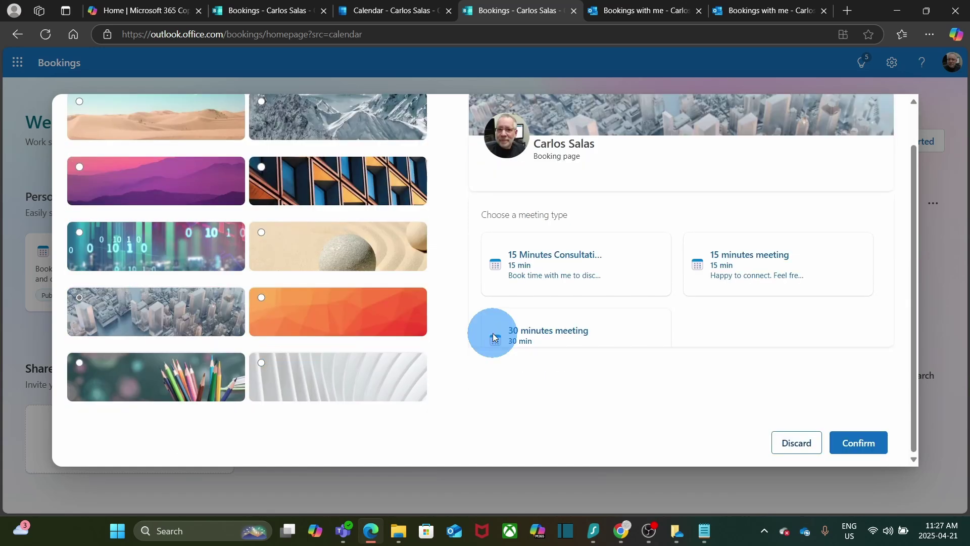
{"action": "left_click", "coordinate": [859, 448]}
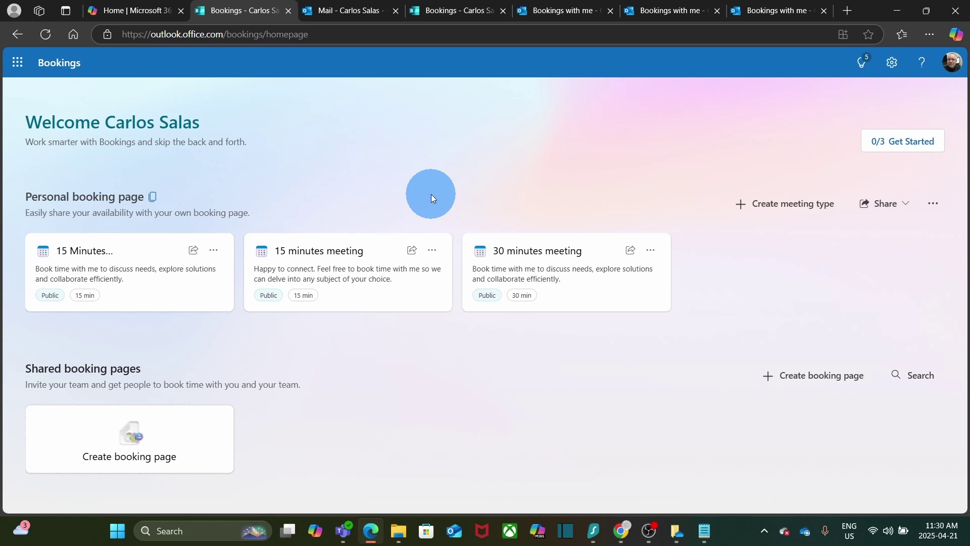
Turn on 'Include a link to my bookings page in my signature' and save the signature
{"action": "left_click", "coordinate": [356, 14]}
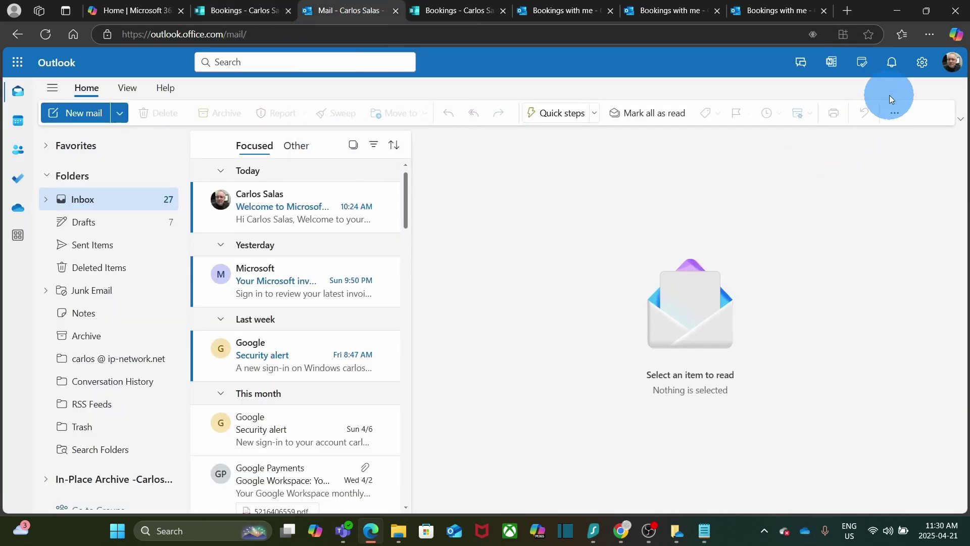
{"action": "left_click", "coordinate": [921, 62]}
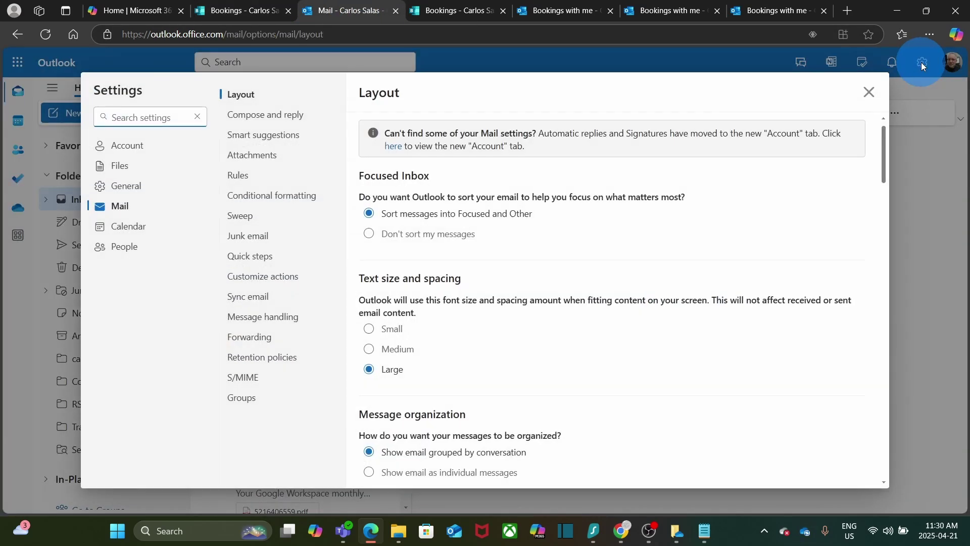
{"action": "left_click", "coordinate": [152, 151]}
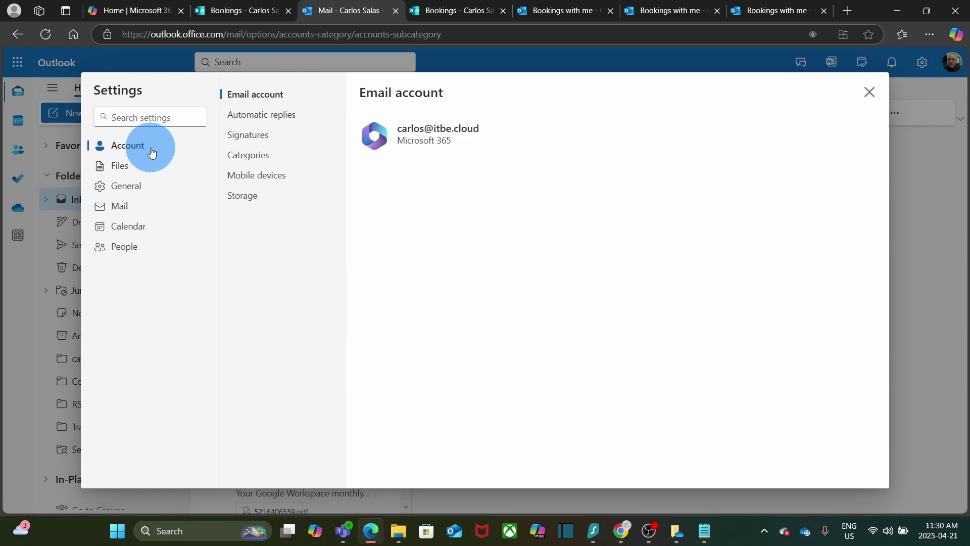
{"action": "left_click", "coordinate": [254, 139]}
{"action": "left_click", "coordinate": [443, 300]}
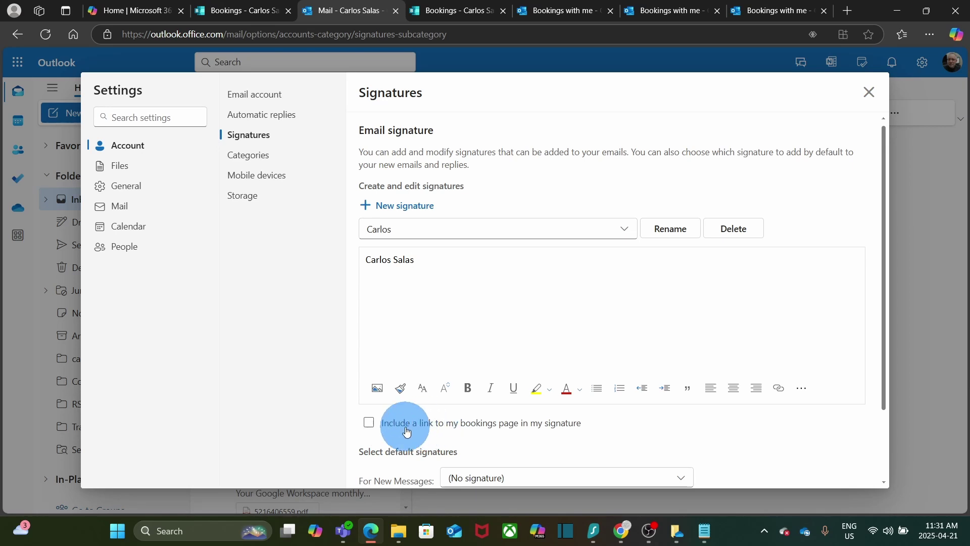
{"action": "left_click", "coordinate": [369, 423]}
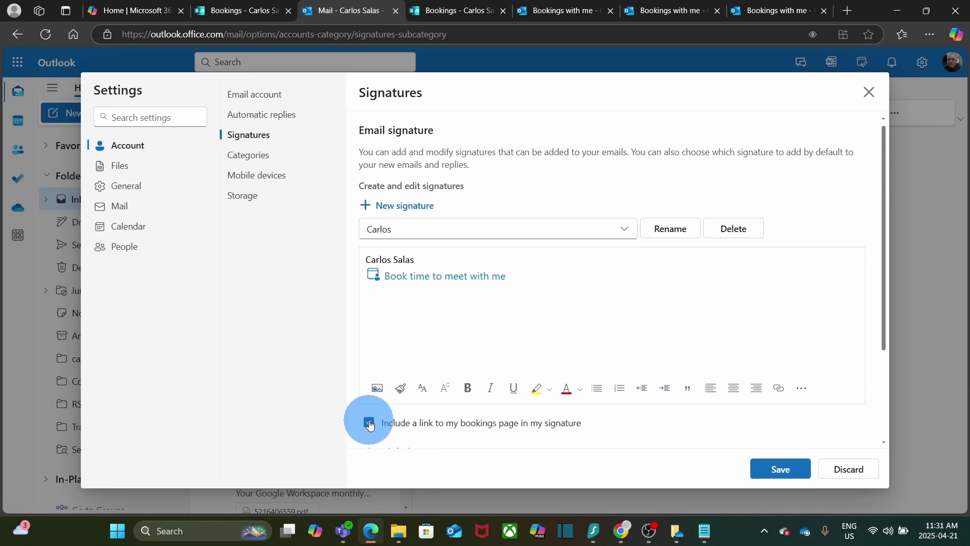
{"action": "left_click", "coordinate": [782, 476]}
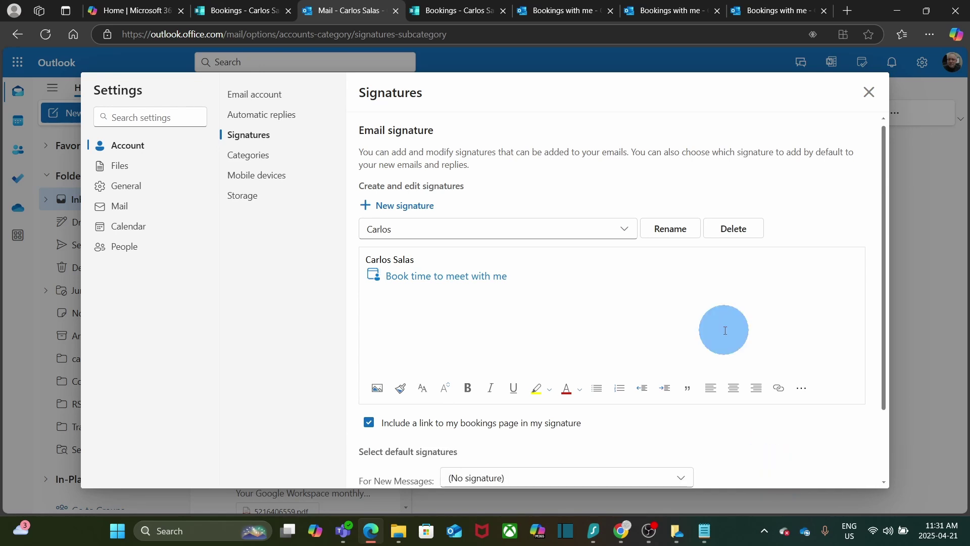
{"action": "left_click", "coordinate": [870, 92]}
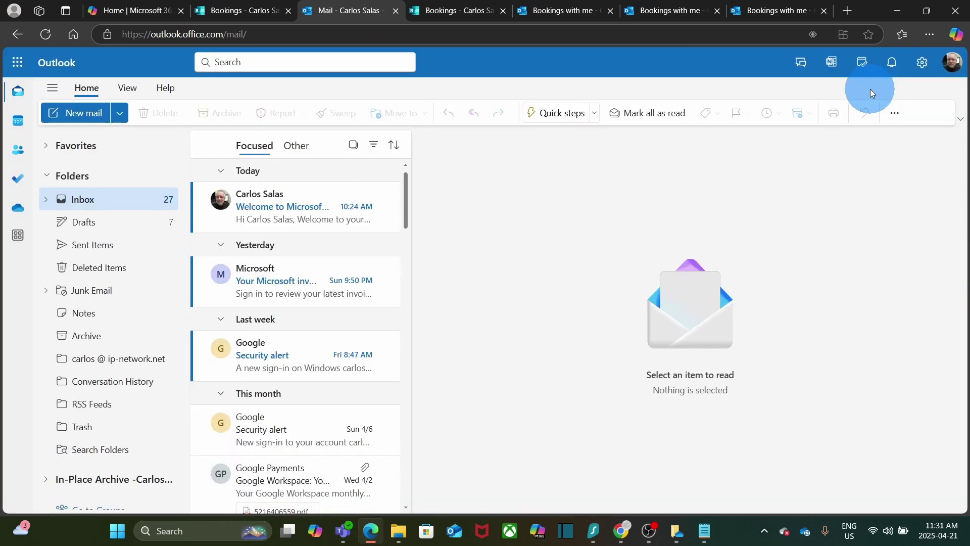
Insert the saved signature into a new message and check its 'Book time to meet with me' link
{"action": "left_click", "coordinate": [89, 115]}
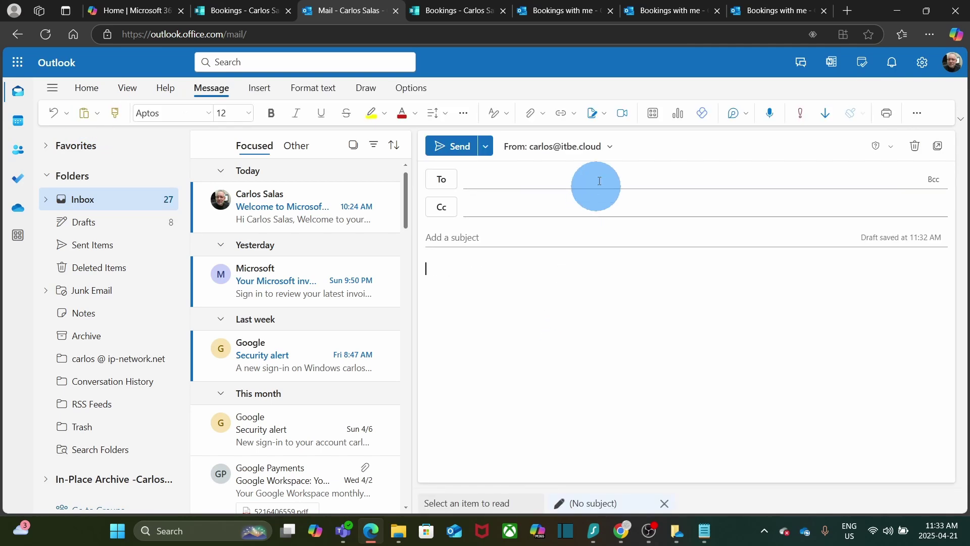
{"action": "left_click", "coordinate": [599, 114]}
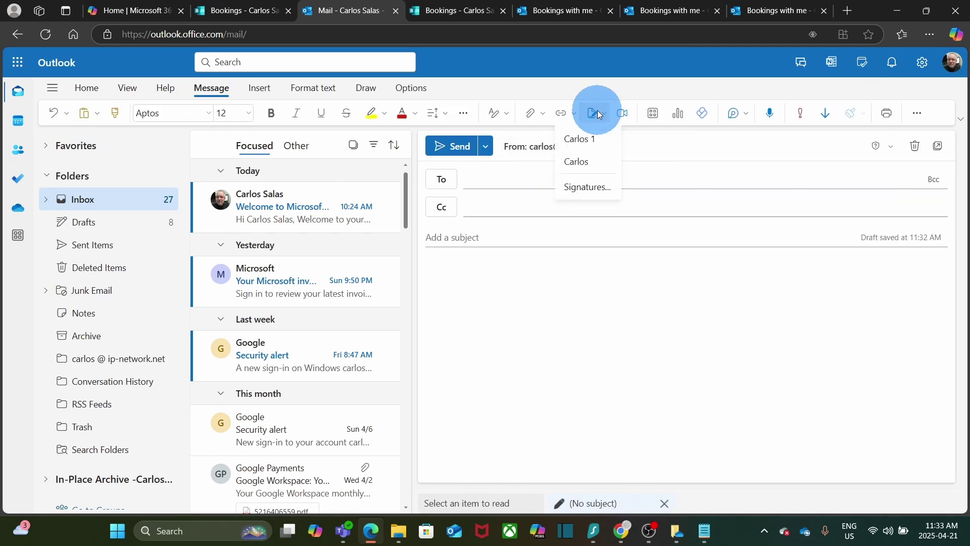
{"action": "left_click", "coordinate": [594, 164]}
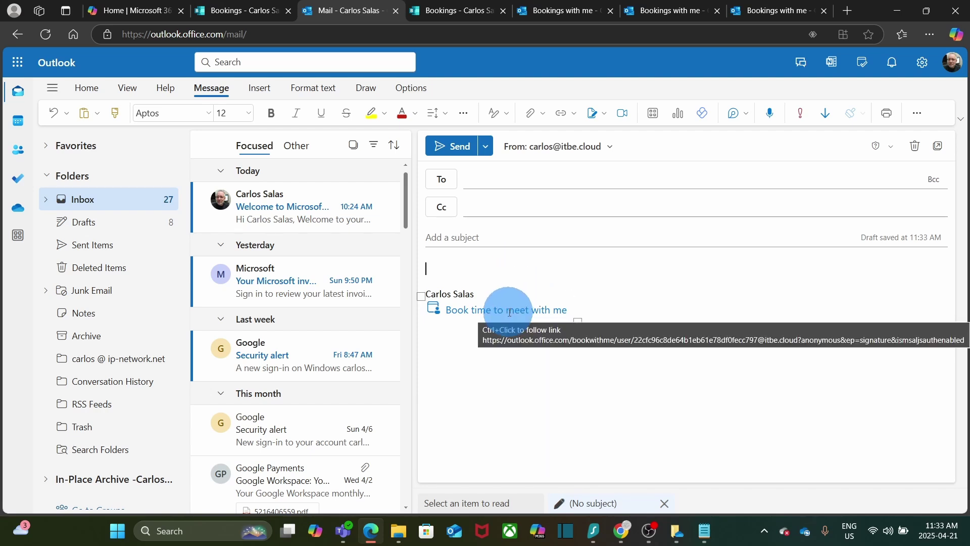
{"action": "left_click", "coordinate": [516, 366]}
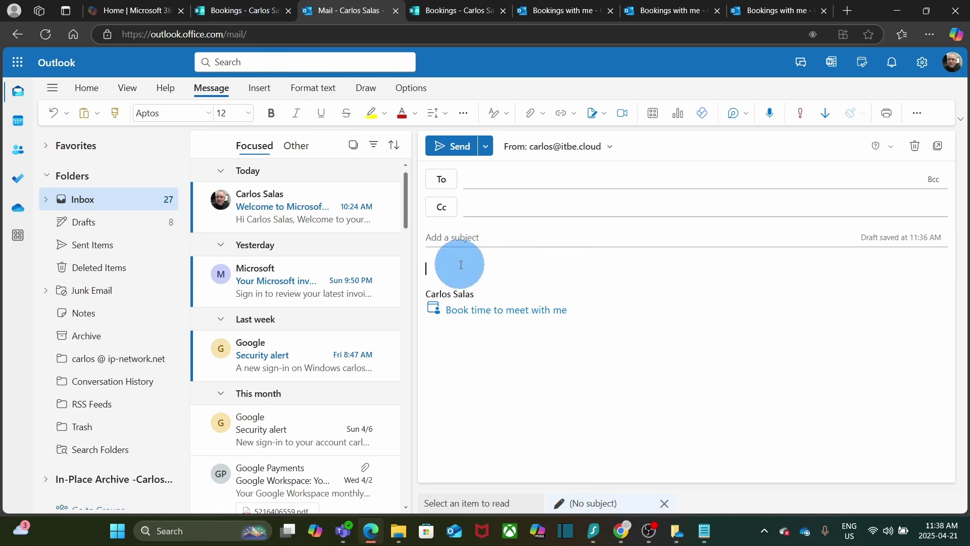
Copy the booking link of the first 15 Minutes meeting type from the Bookings home page
{"action": "left_click", "coordinate": [247, 11]}
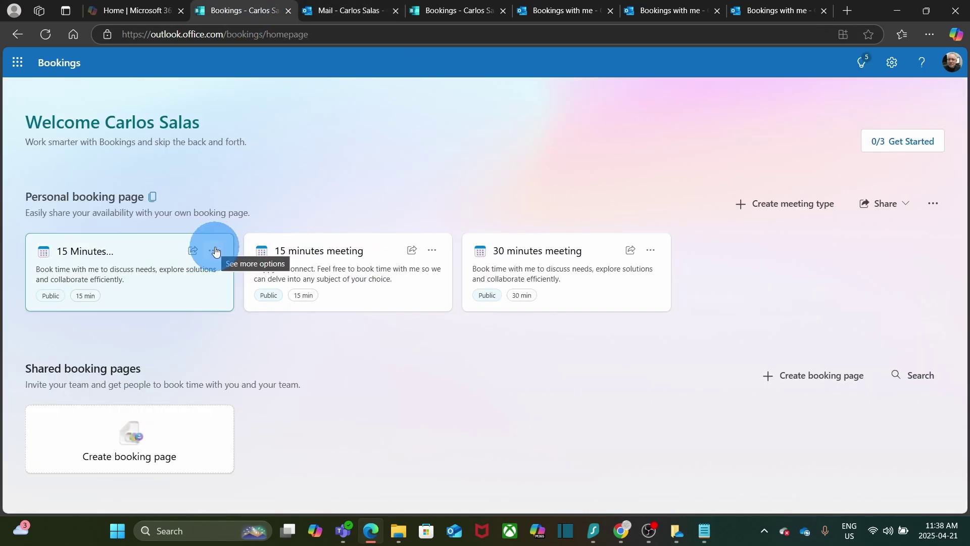
{"action": "left_click", "coordinate": [214, 254]}
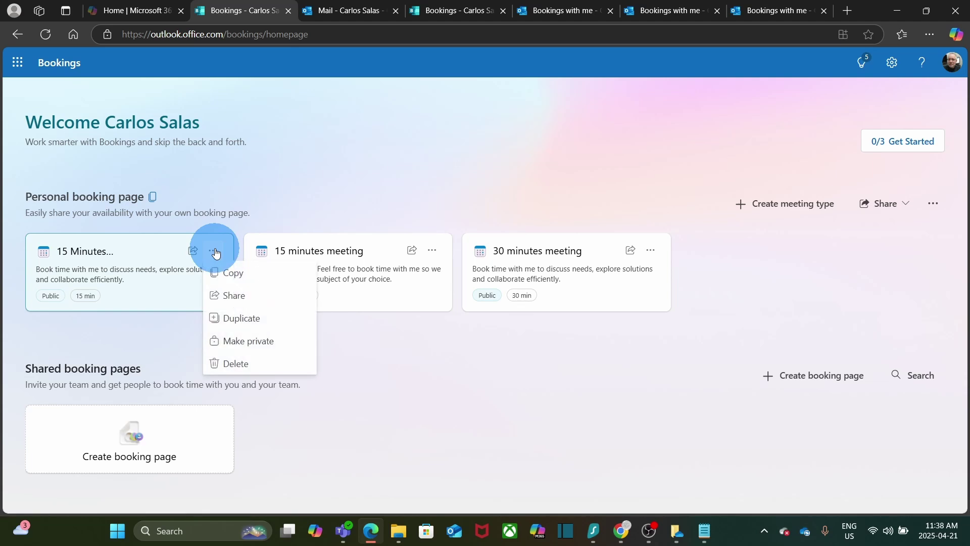
{"action": "left_click", "coordinate": [232, 273]}
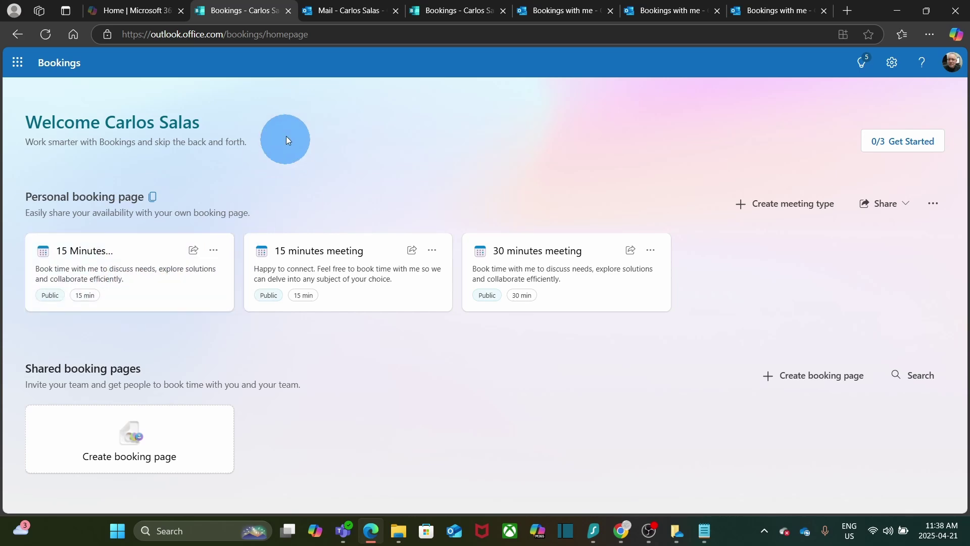
Discard the test message draft
{"action": "left_click", "coordinate": [342, 14]}
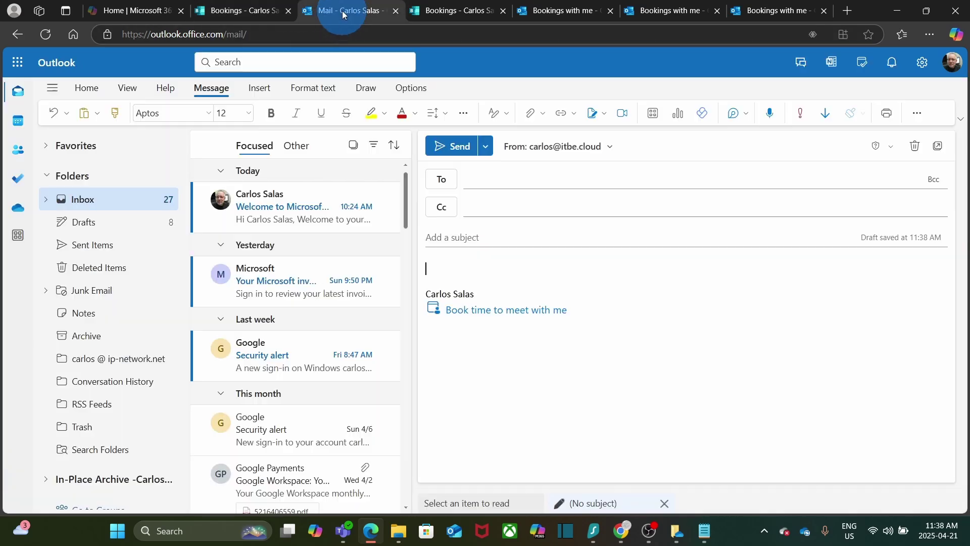
{"action": "left_click", "coordinate": [915, 146]}
{"action": "left_click", "coordinate": [562, 309]}
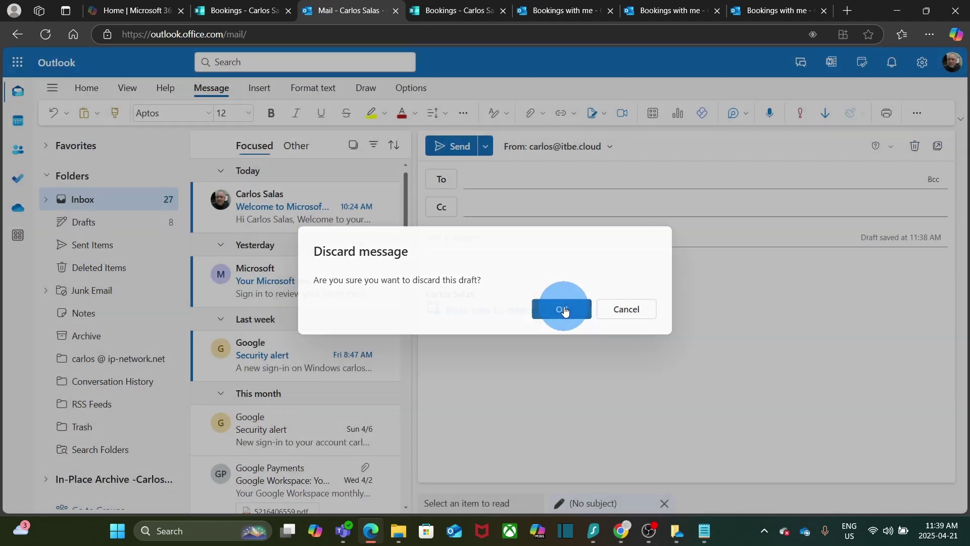
Untick the automatic bookings page link in the Outlook signature settings
{"action": "left_click", "coordinate": [922, 61]}
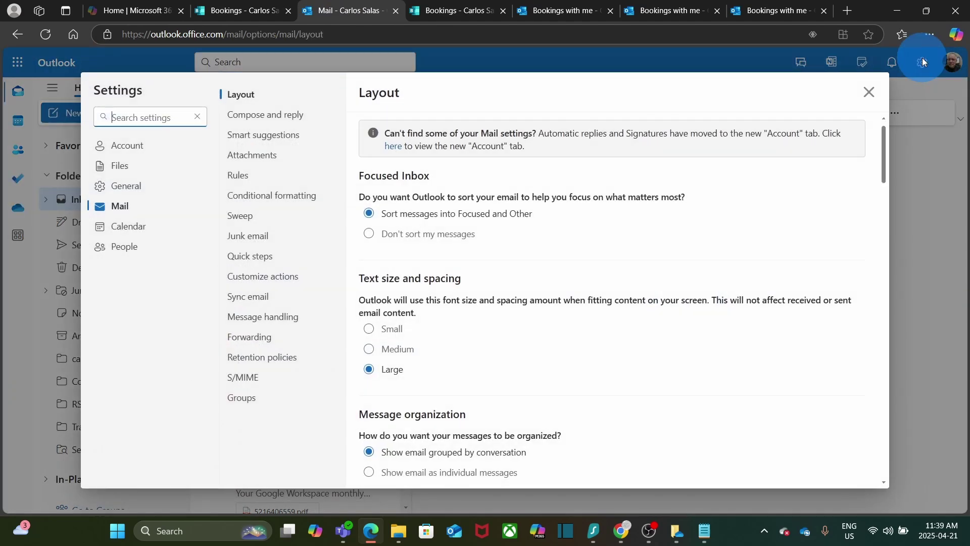
{"action": "left_click", "coordinate": [136, 148]}
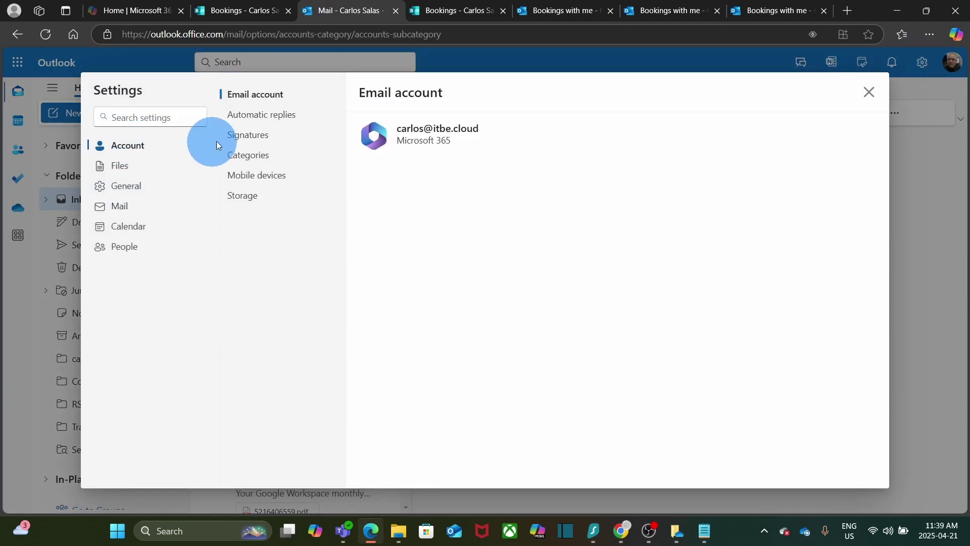
{"action": "left_click", "coordinate": [246, 138]}
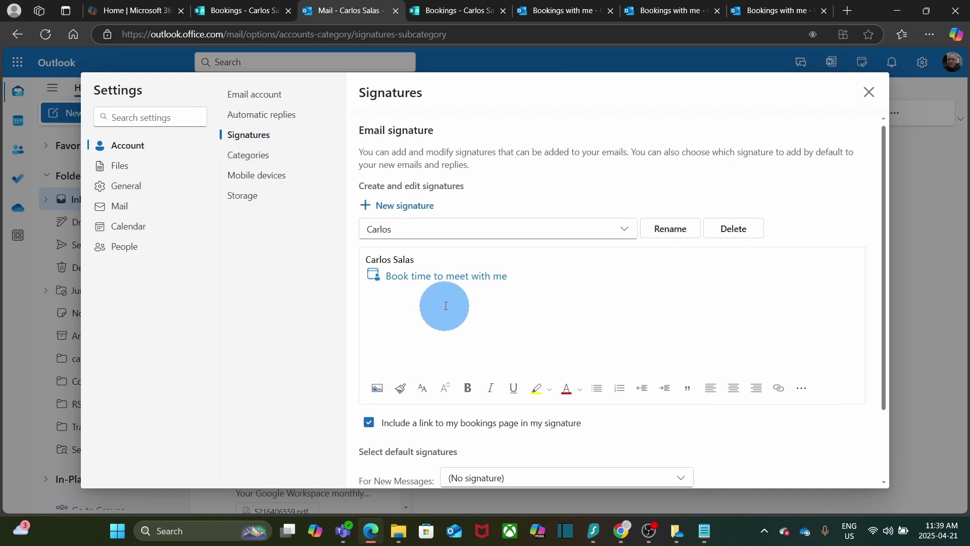
{"action": "left_click", "coordinate": [369, 422]}
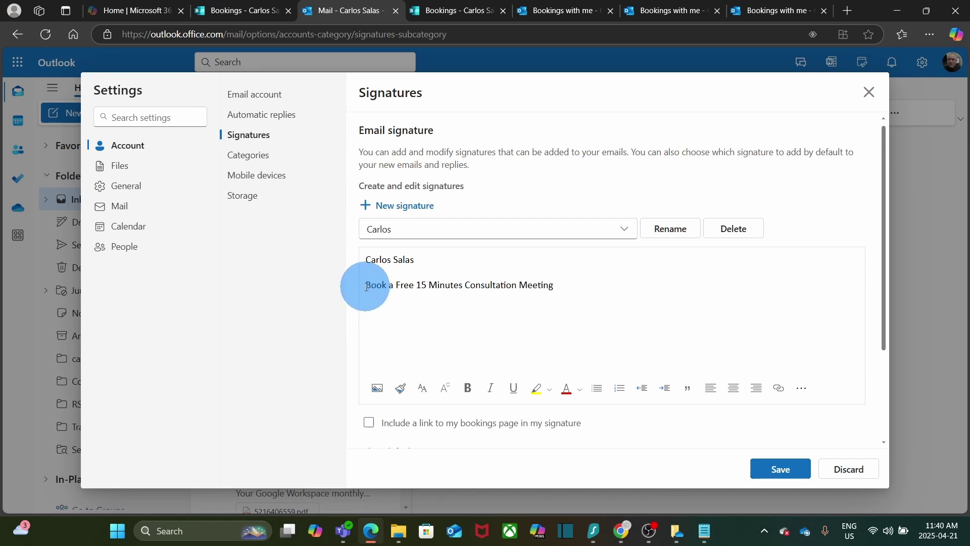
Link the 'Book a Free 15 Minutes Consultation Meeting' line to the copied booking URL and save
{"action": "left_click_drag", "start_coordinate": [365, 287], "coordinate": [575, 297]}
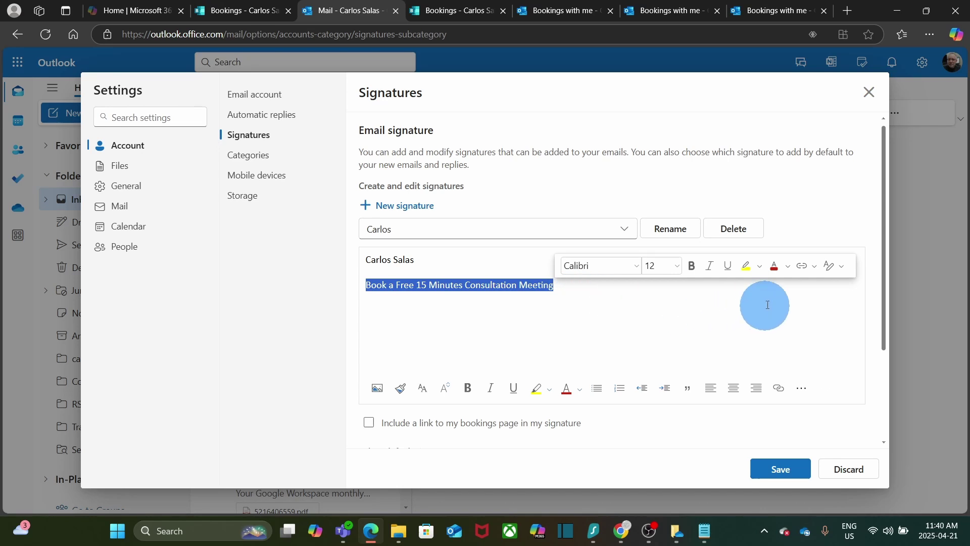
{"action": "left_click", "coordinate": [804, 272]}
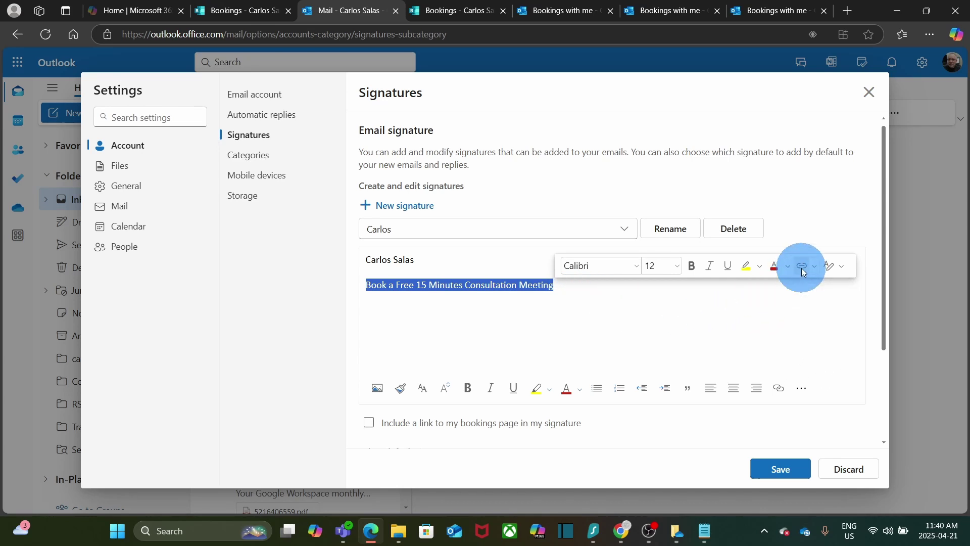
{"action": "key", "text": "ctrl+v"}
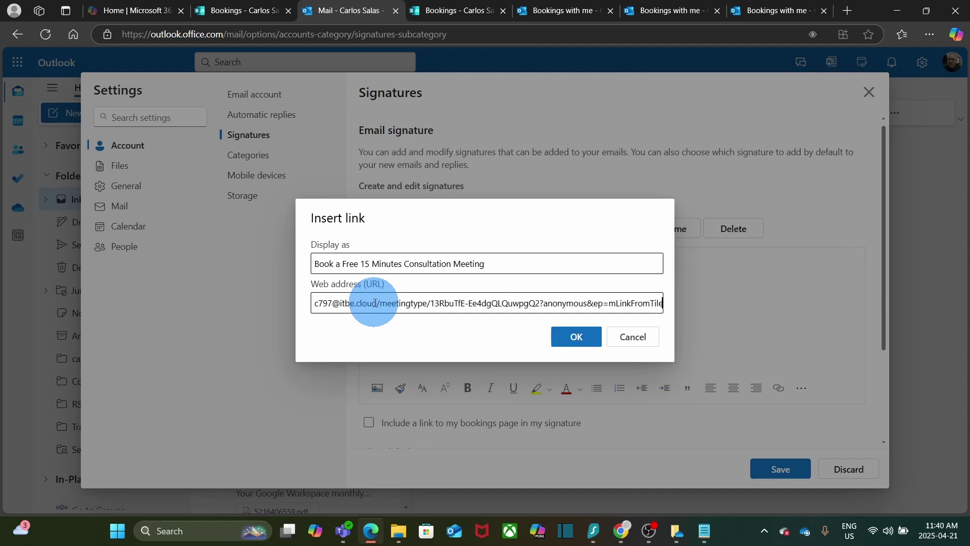
{"action": "left_click", "coordinate": [576, 337]}
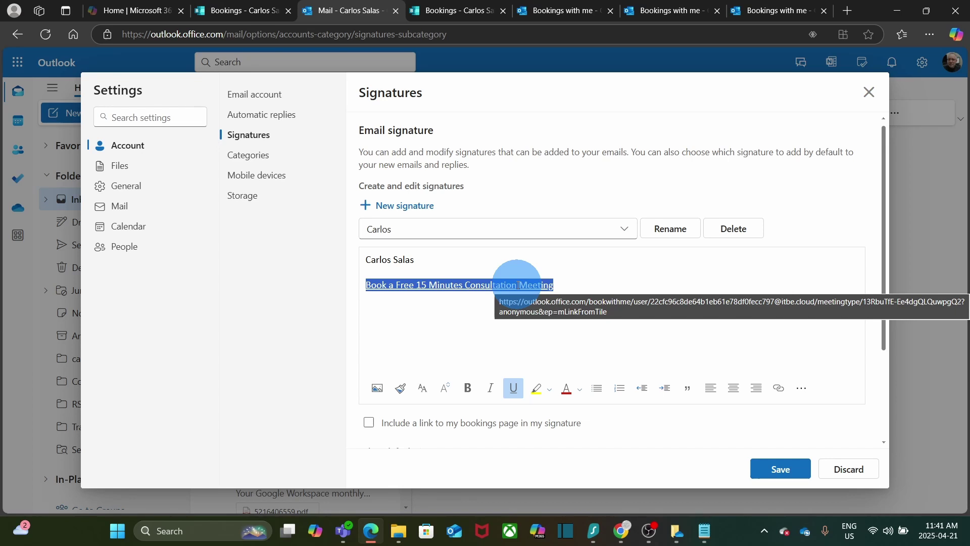
{"action": "left_click", "coordinate": [778, 469]}
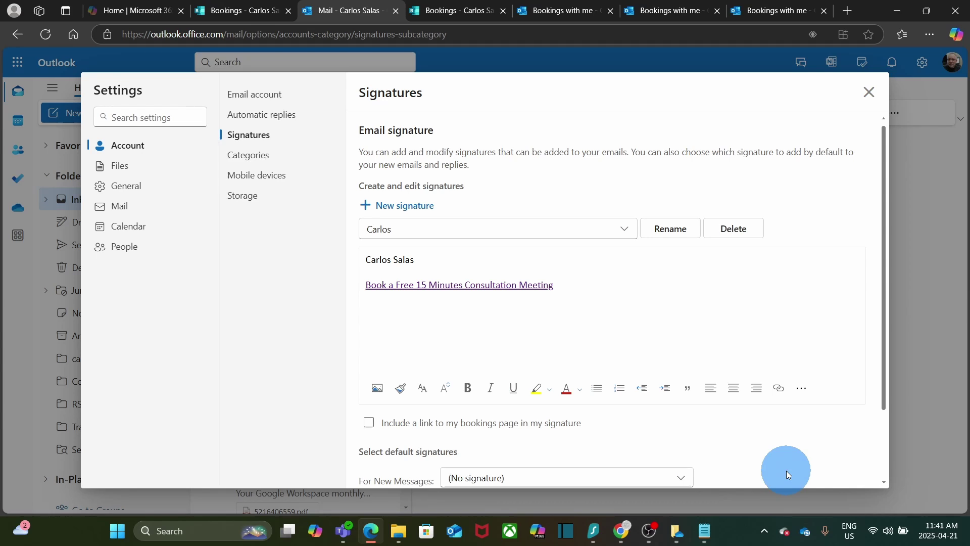
{"action": "left_click", "coordinate": [869, 92]}
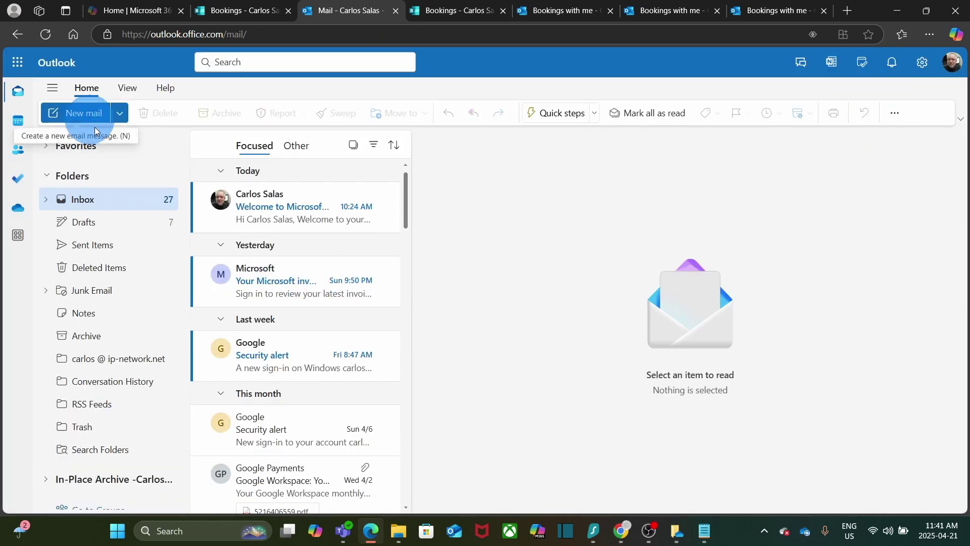
Insert the updated consultation-link signature into a new message
{"action": "left_click", "coordinate": [90, 113]}
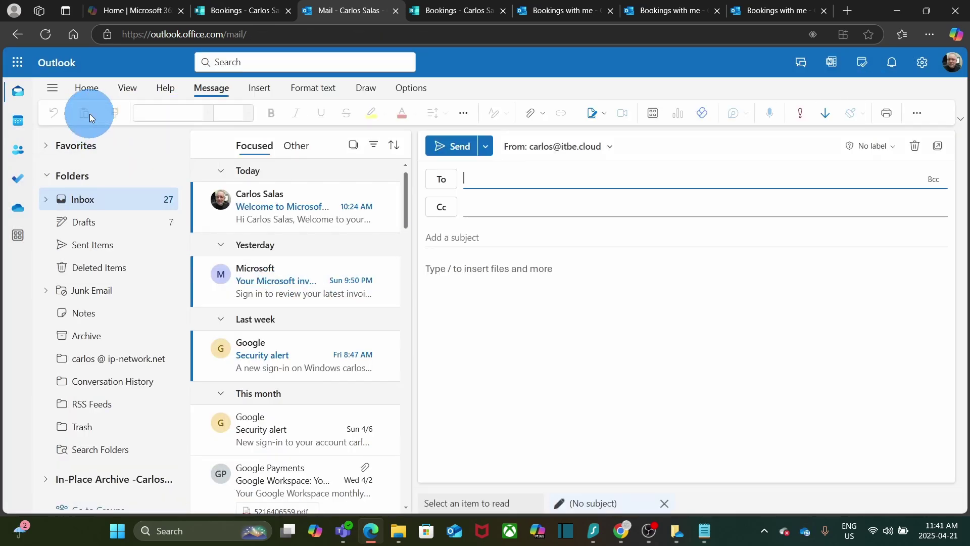
{"action": "left_click", "coordinate": [594, 112]}
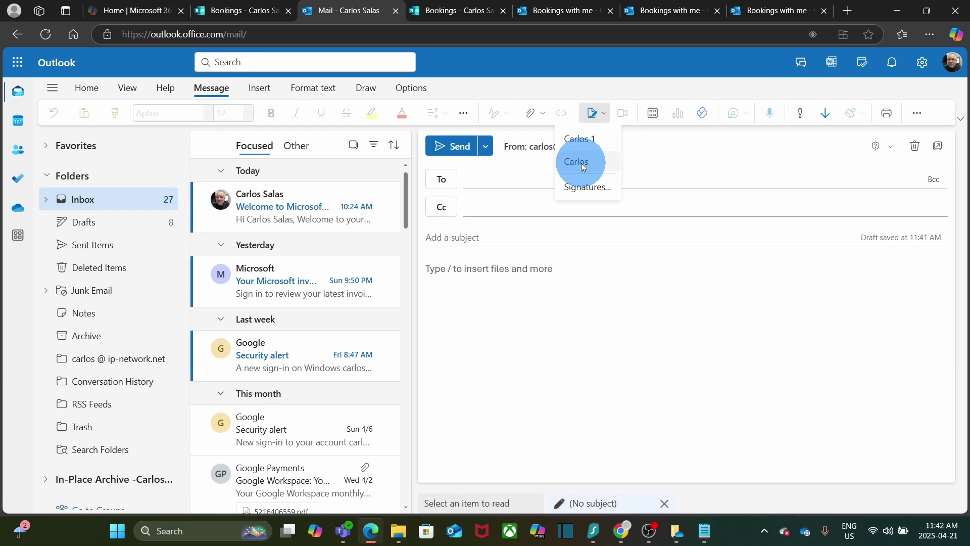
{"action": "left_click", "coordinate": [583, 168]}
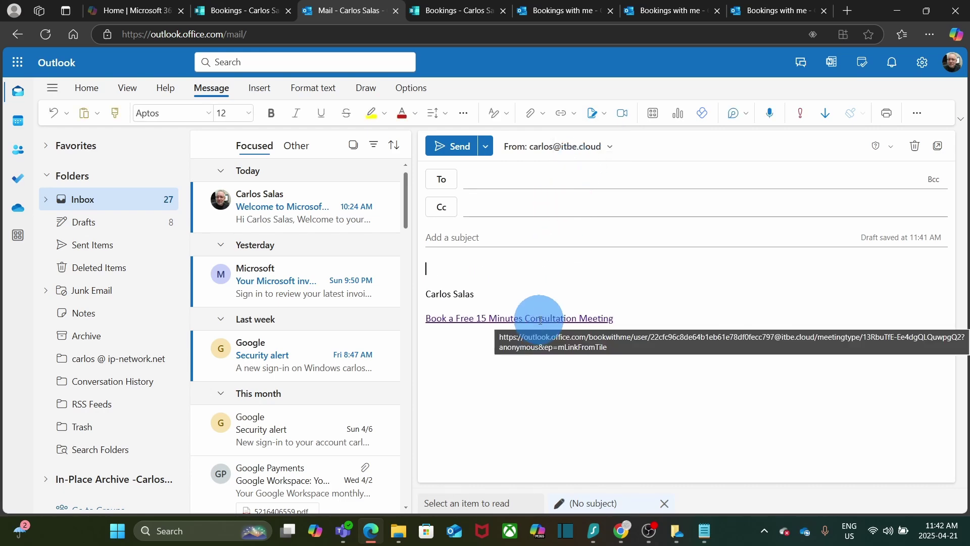